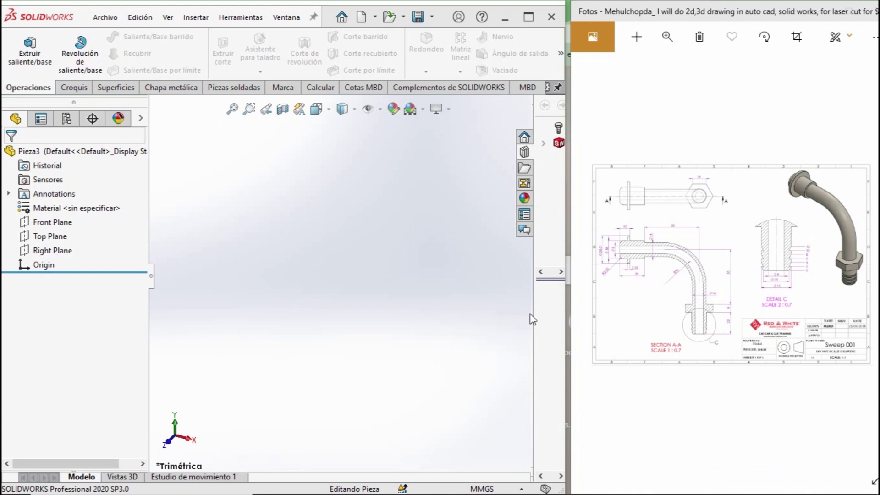
Zoom in on the Sweep 001 elbow-pipe reference drawing in Photos.
{"action": "left_click", "coordinate": [668, 37]}
{"action": "left_click_drag", "start_coordinate": [607, 70], "coordinate": [634, 71]}
{"action": "scroll", "coordinate": [638, 299], "scroll_direction": "down", "scroll_amount": 3}
{"action": "scroll", "coordinate": [638, 299], "scroll_direction": "up", "scroll_amount": 3}
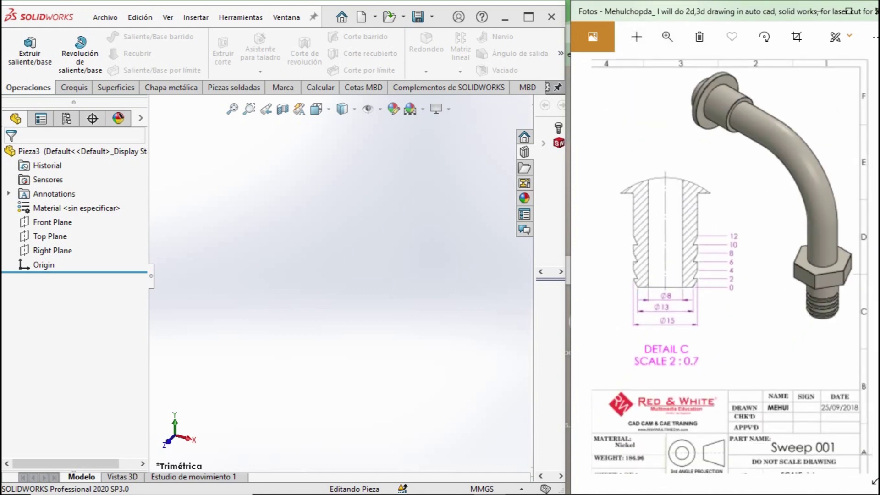
Pan the drawing to show Section A-A and the top view, then select the Top Plane.
{"action": "left_click_drag", "start_coordinate": [642, 321], "coordinate": [871, 260]}
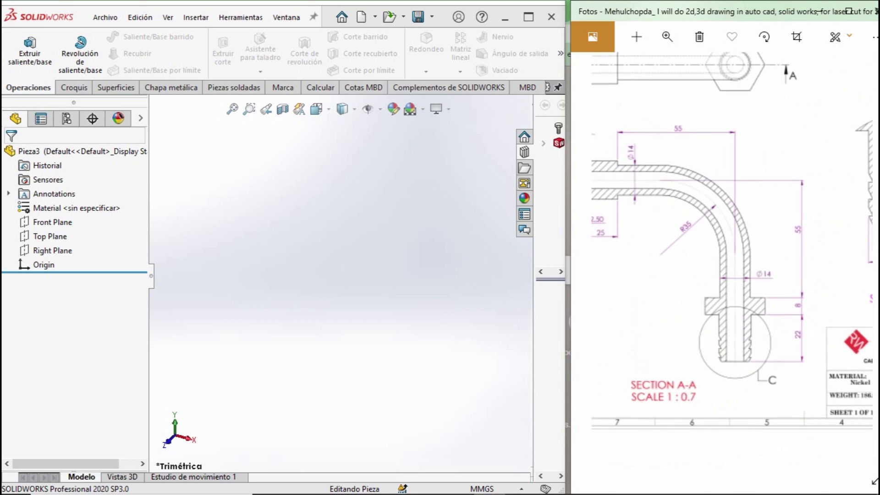
{"action": "left_click_drag", "start_coordinate": [733, 275], "coordinate": [773, 282]}
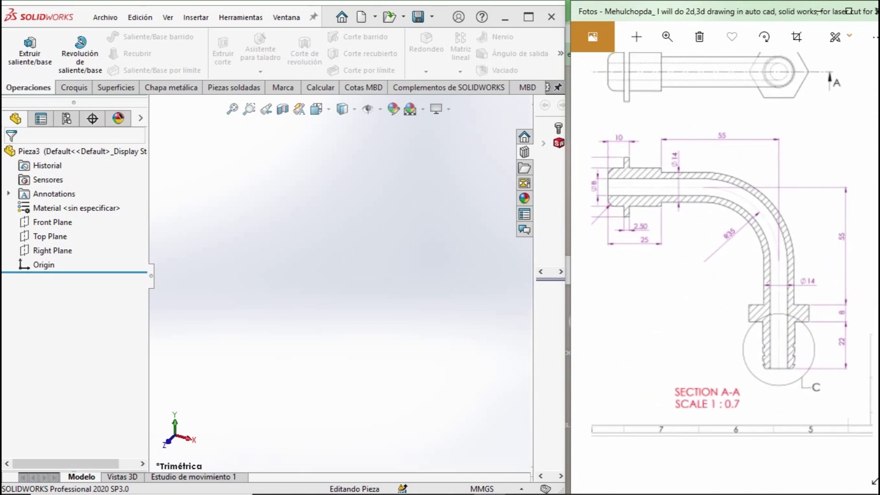
{"action": "left_click_drag", "start_coordinate": [732, 257], "coordinate": [732, 294]}
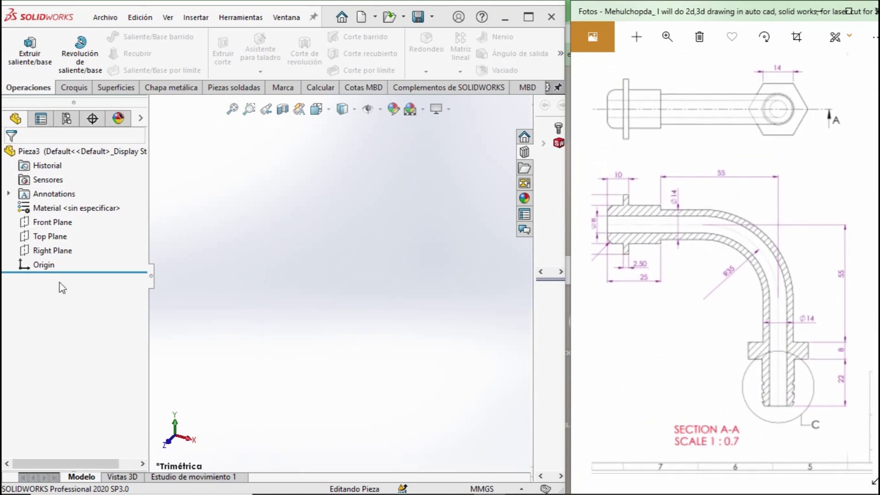
{"action": "left_click", "coordinate": [43, 236]}
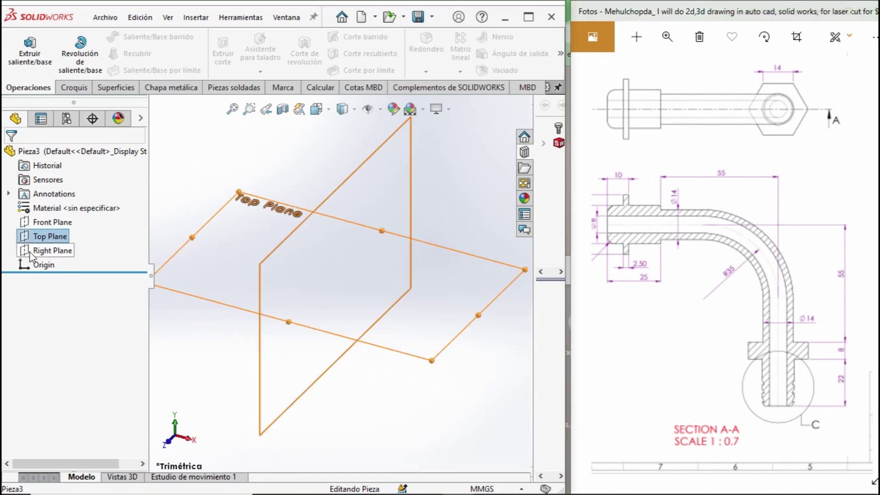
Start a sketch on the Top Plane and draw two concentric circles at the origin.
{"action": "left_click", "coordinate": [66, 89]}
{"action": "left_click", "coordinate": [20, 48]}
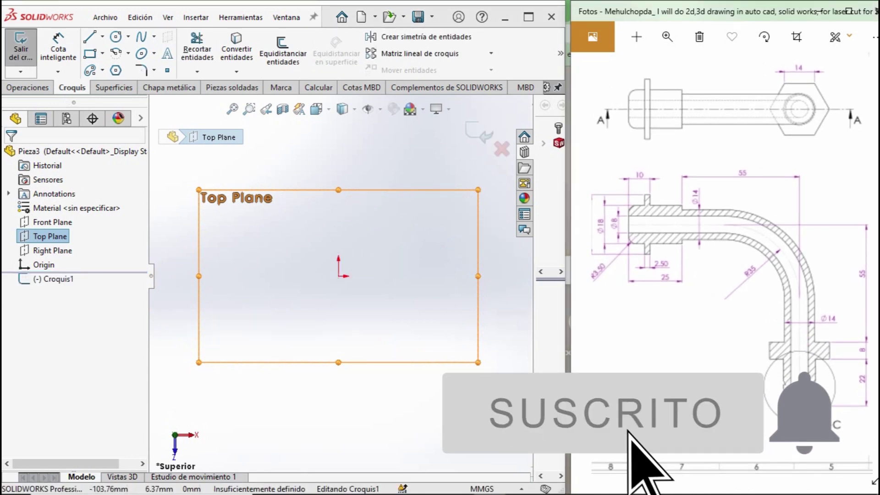
{"action": "left_click", "coordinate": [116, 37]}
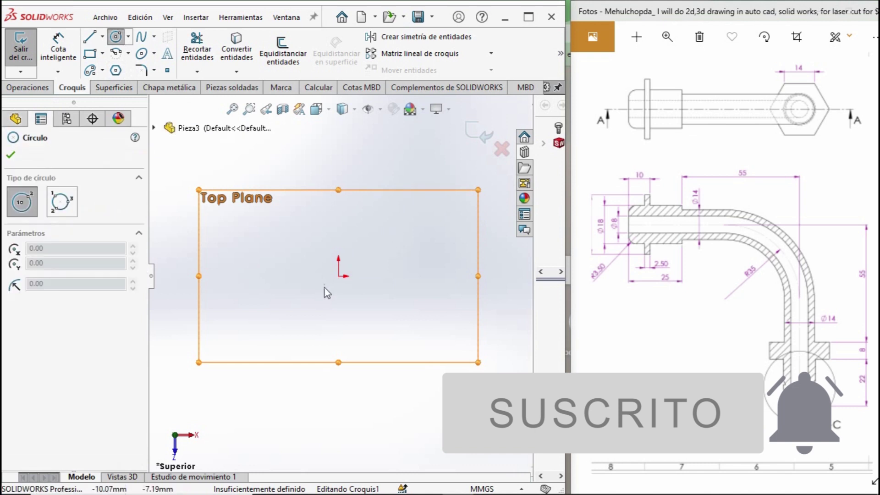
{"action": "left_click", "coordinate": [339, 276]}
{"action": "left_click", "coordinate": [387, 318]}
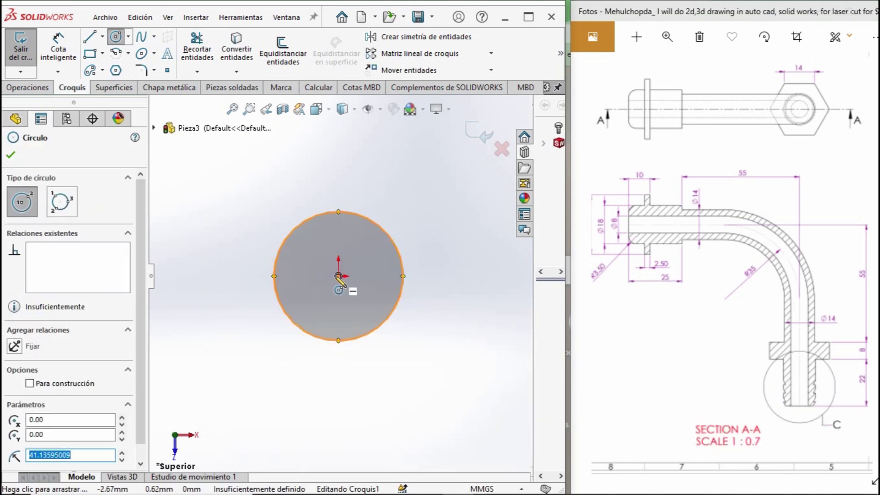
{"action": "left_click", "coordinate": [338, 276]}
{"action": "left_click", "coordinate": [372, 290]}
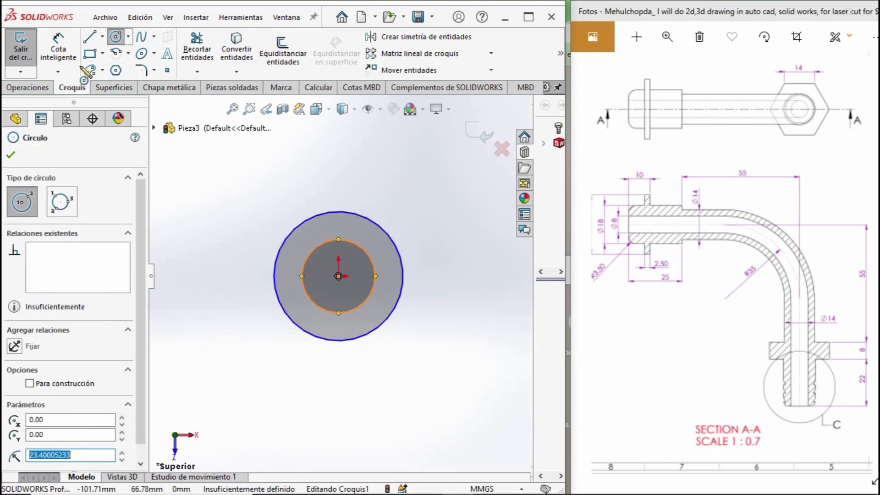
Dimension the outer circle Ø14 and the inner circle Ø8, then exit the sketch.
{"action": "left_click", "coordinate": [58, 48]}
{"action": "left_click", "coordinate": [383, 232]}
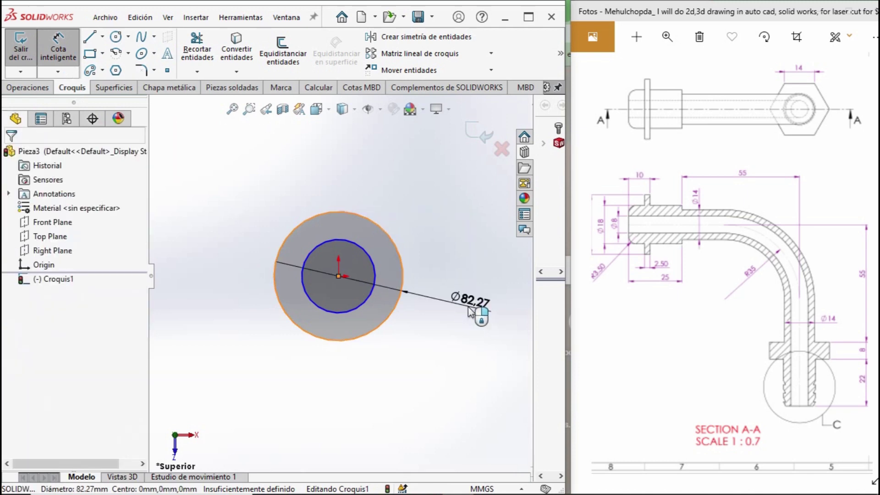
{"action": "left_click", "coordinate": [470, 315]}
{"action": "type", "text": "14"}
{"action": "key", "text": "Return"}
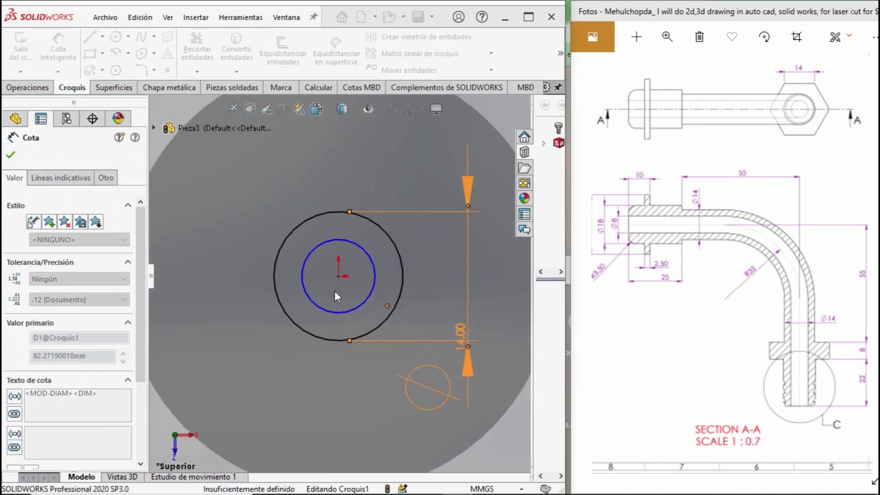
{"action": "left_click", "coordinate": [371, 269]}
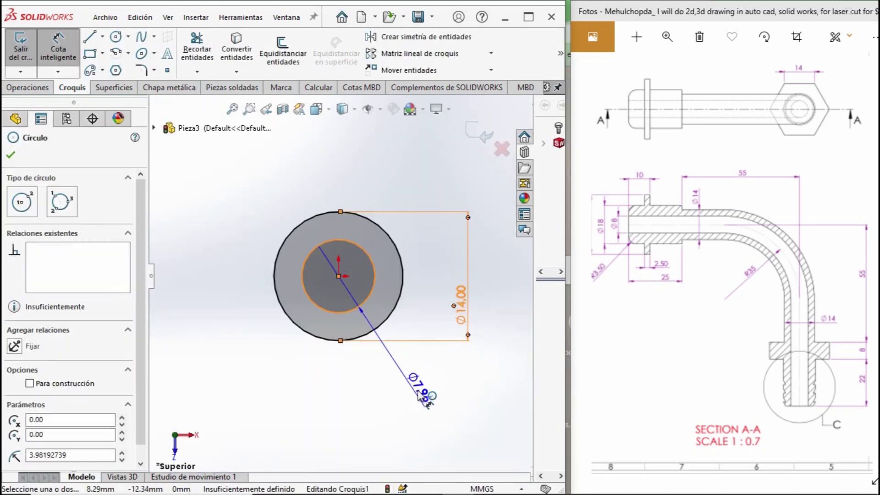
{"action": "left_click", "coordinate": [423, 397]}
{"action": "type", "text": "8"}
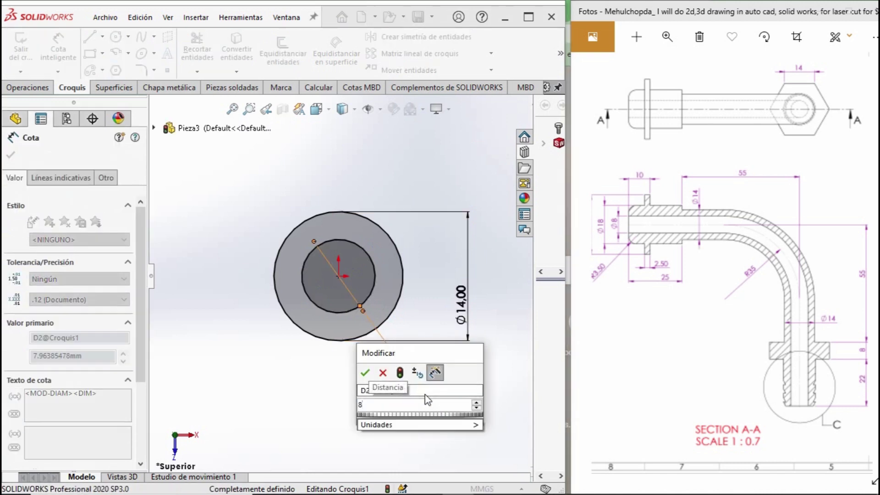
{"action": "key", "text": "Return"}
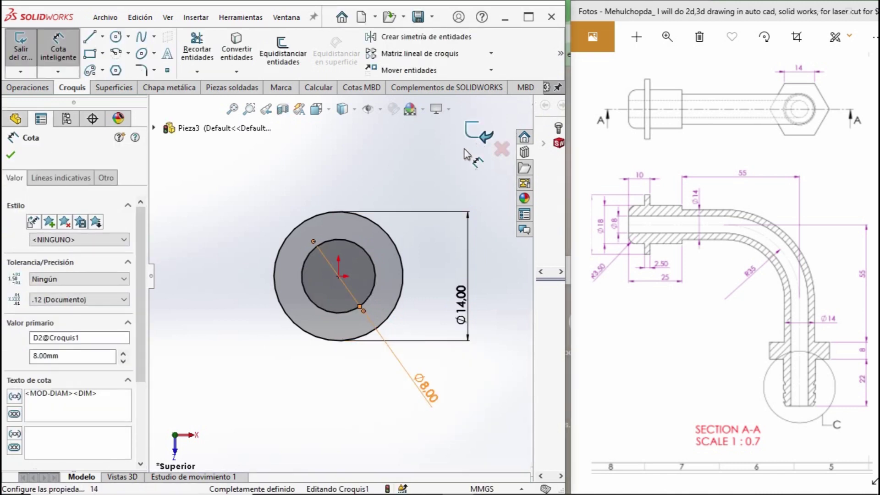
{"action": "left_click", "coordinate": [479, 134]}
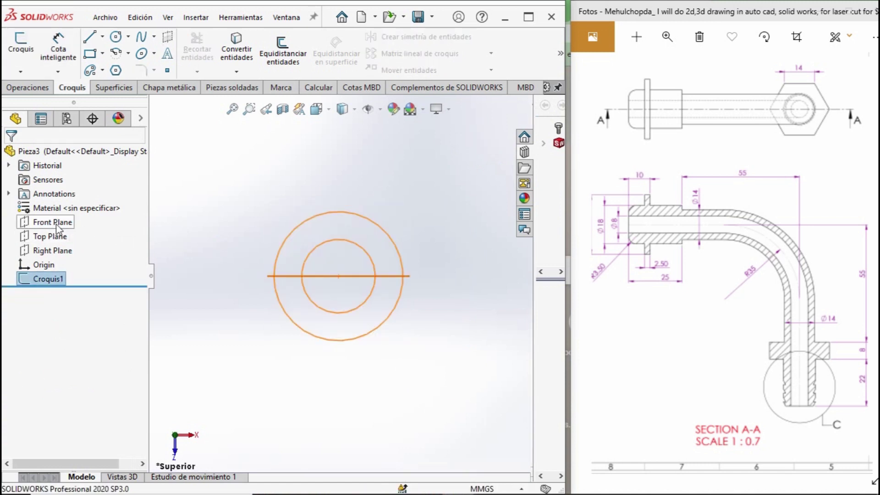
On the Front Plane, sketch a vertical line up from the origin and a horizontal line leftward.
{"action": "key", "text": "ctrl+7"}
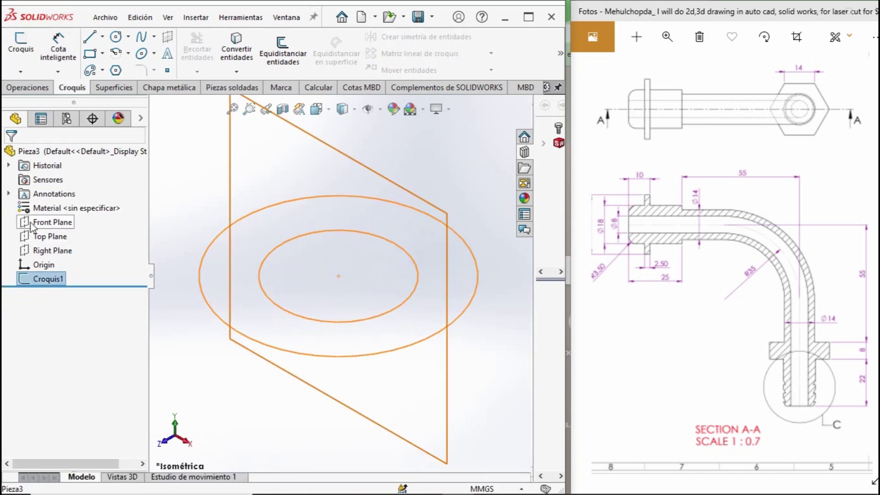
{"action": "left_click", "coordinate": [31, 225]}
{"action": "left_click", "coordinate": [43, 206]}
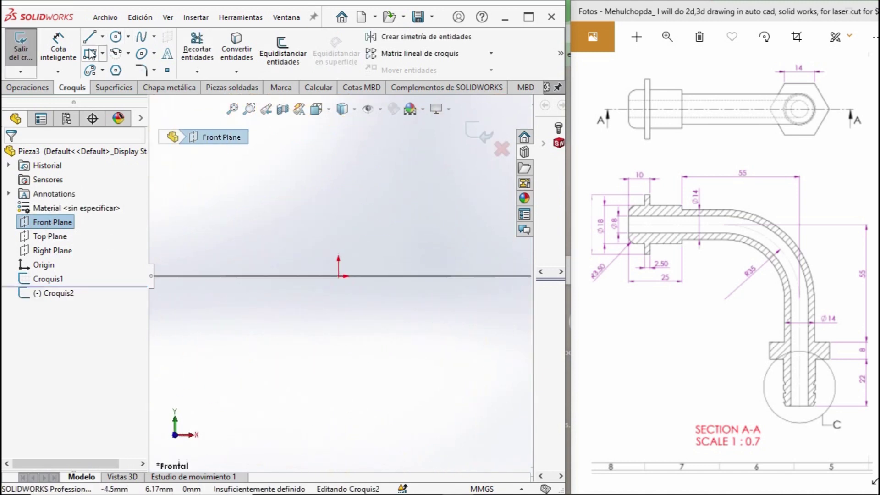
{"action": "left_click", "coordinate": [89, 42]}
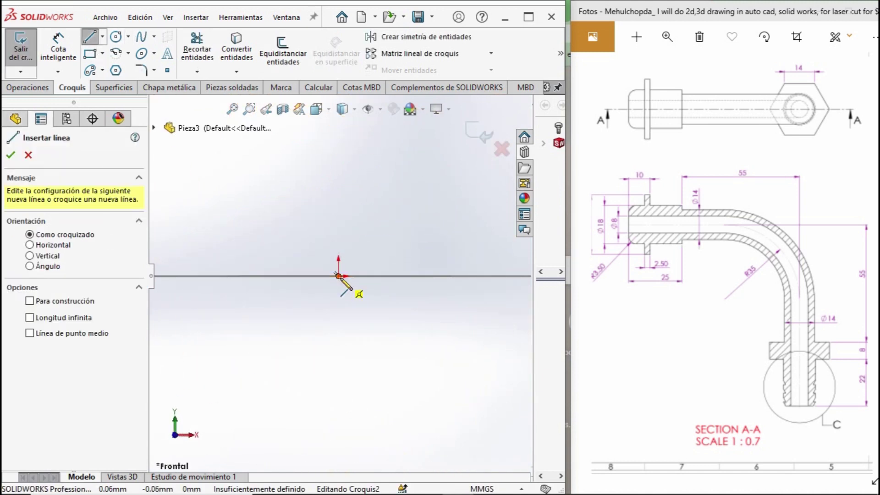
{"action": "left_click", "coordinate": [338, 276]}
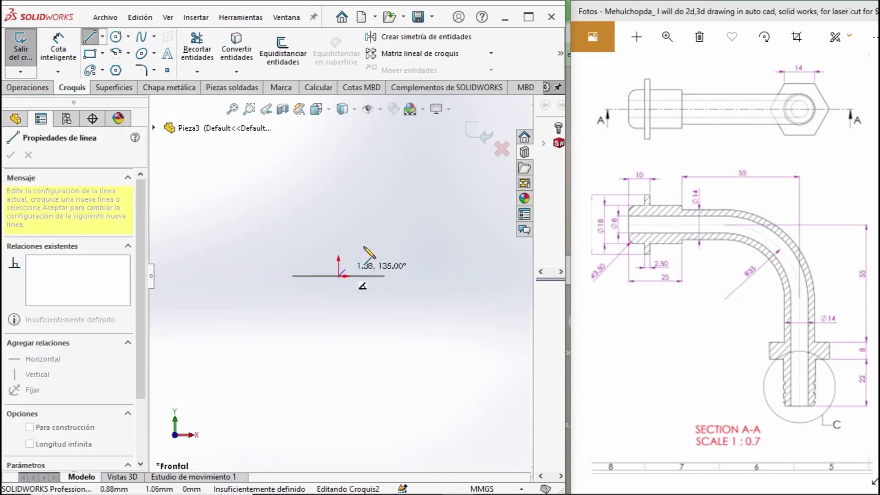
{"action": "left_click", "coordinate": [339, 164]}
{"action": "left_click", "coordinate": [217, 163]}
{"action": "key", "text": "Escape"}
{"action": "key", "text": "Escape"}
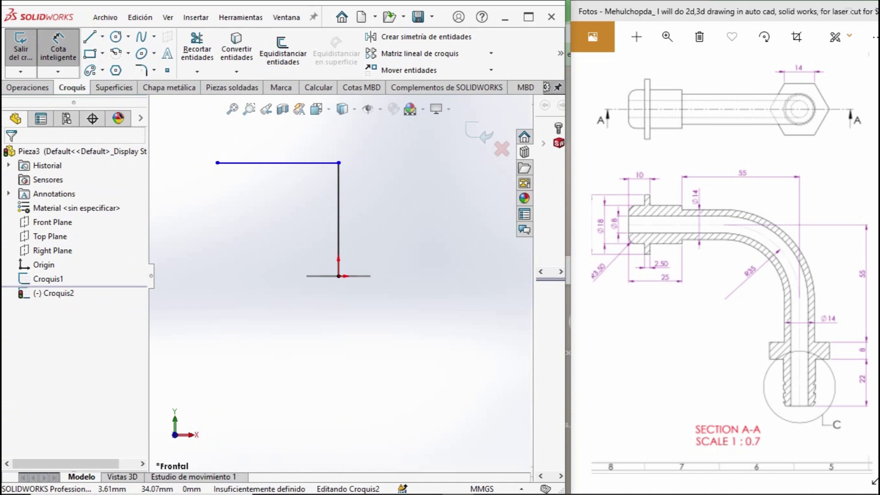
Dimension the vertical line to 85 mm (30+55) and the horizontal line to 80 mm (25+55).
{"action": "left_click", "coordinate": [338, 213]}
{"action": "left_click", "coordinate": [433, 246]}
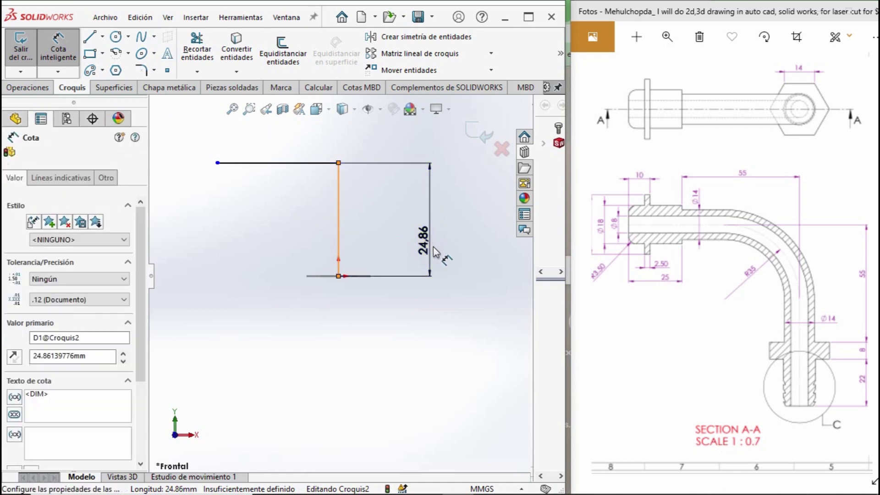
{"action": "type", "text": "30+55"}
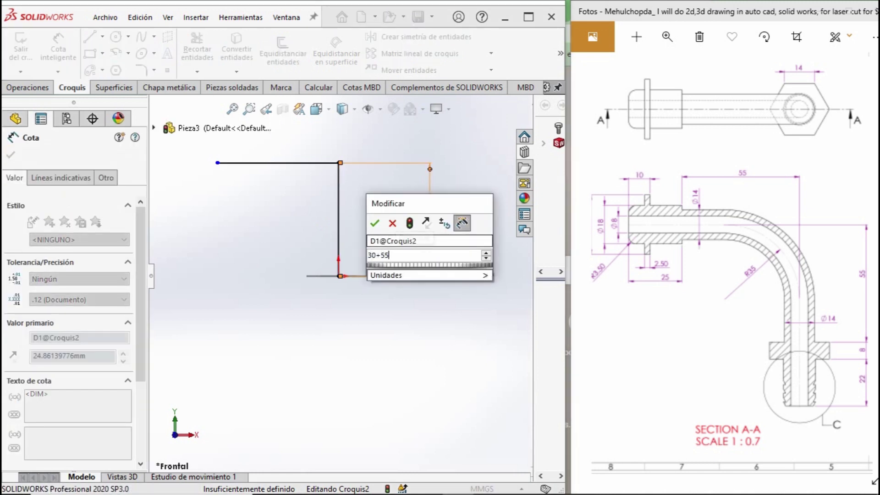
{"action": "key", "text": "Return"}
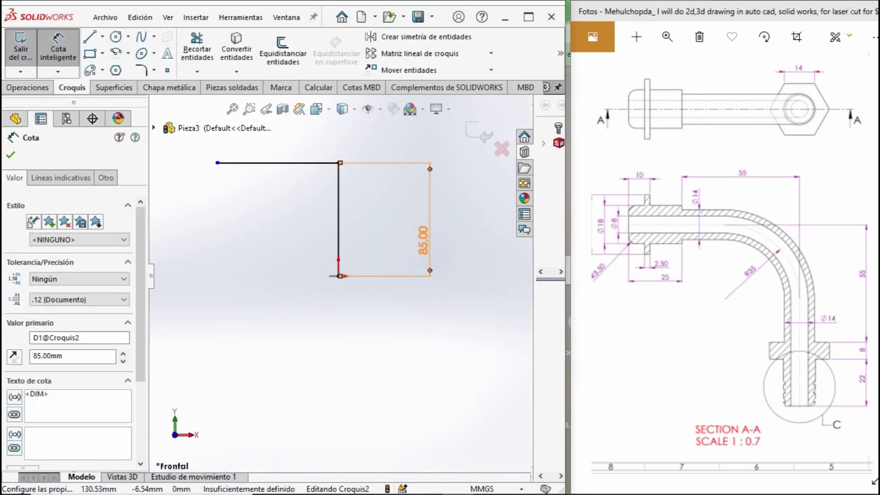
{"action": "left_click", "coordinate": [297, 171]}
{"action": "left_click", "coordinate": [261, 327]}
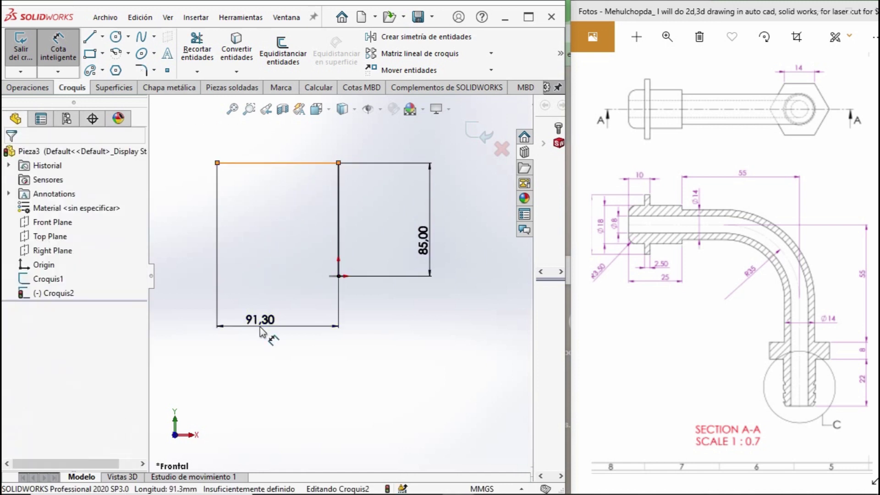
{"action": "type", "text": "25+5"}
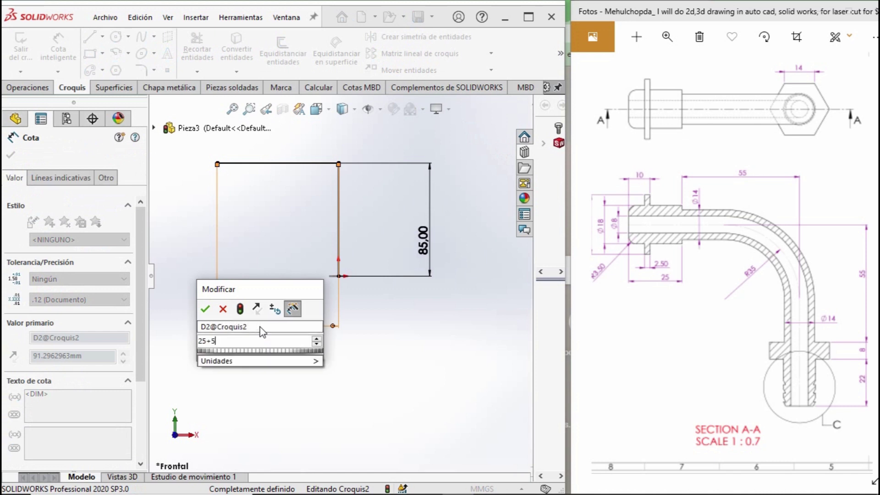
{"action": "type", "text": "5"}
{"action": "key", "text": "Return"}
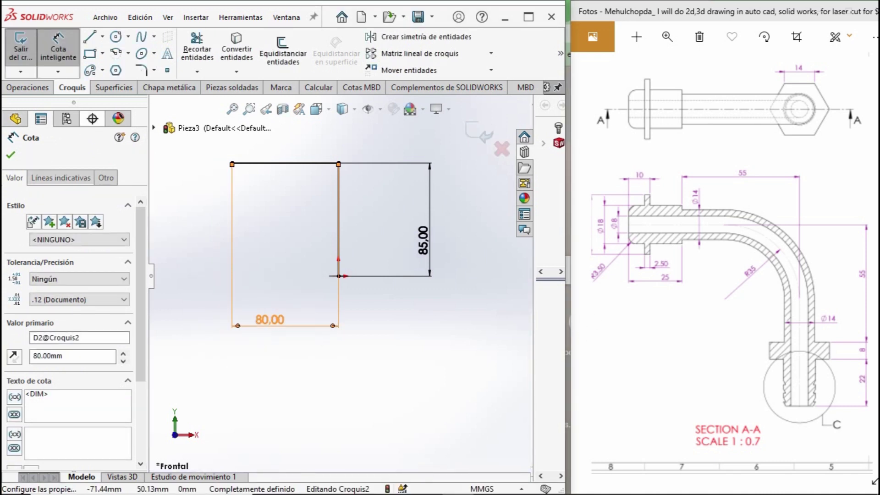
Round the corner between the two lines with a 35 mm sketch fillet.
{"action": "left_click", "coordinate": [143, 71]}
{"action": "left_click", "coordinate": [339, 163]}
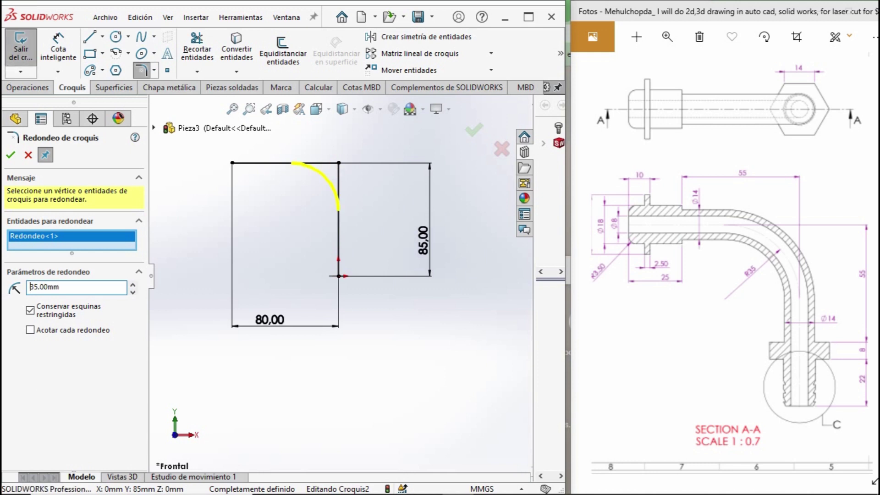
{"action": "left_click", "coordinate": [10, 156]}
{"action": "mouse_move", "coordinate": [409, 214]}
{"action": "middle_mouse_down"}
{"action": "mouse_move", "coordinate": [439, 190]}
{"action": "mouse_move", "coordinate": [364, 301]}
{"action": "mouse_move", "coordinate": [372, 337]}
{"action": "mouse_move", "coordinate": [348, 321]}
{"action": "middle_mouse_up"}
{"action": "key", "text": "Escape"}
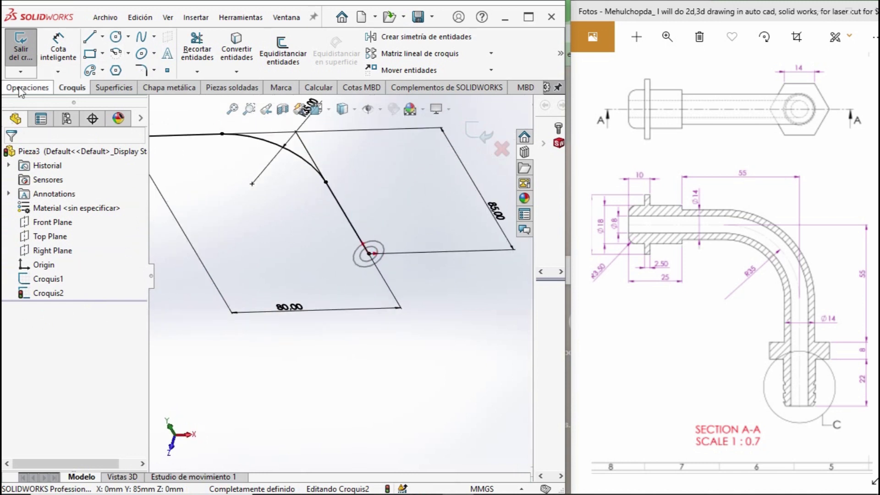
Sweep the Ø14/Ø8 circle profile along the L-shaped path into a hollow tube.
{"action": "left_click", "coordinate": [21, 88]}
{"action": "left_click", "coordinate": [171, 42]}
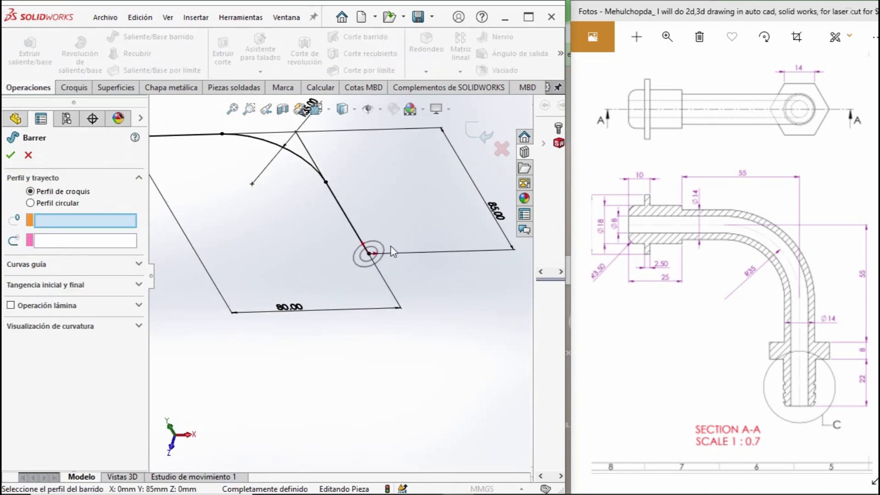
{"action": "scroll", "coordinate": [369, 254], "scroll_direction": "down", "scroll_amount": 3}
{"action": "left_click", "coordinate": [370, 259]}
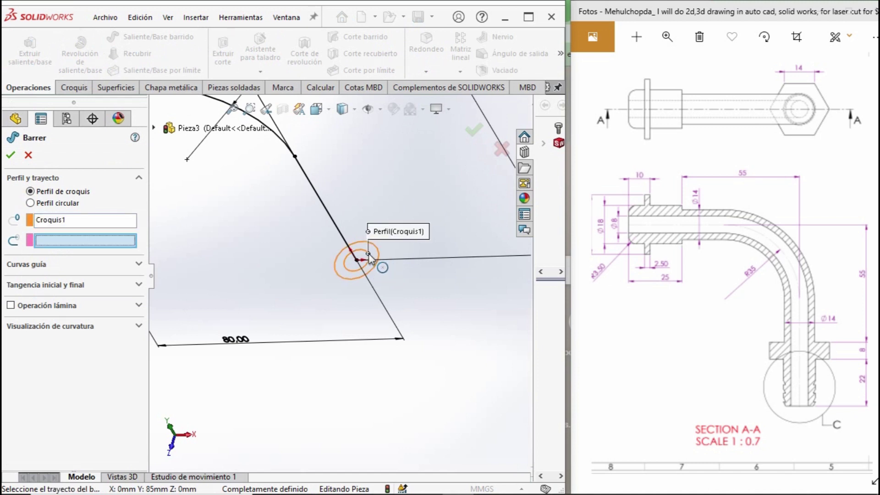
{"action": "left_click", "coordinate": [314, 197]}
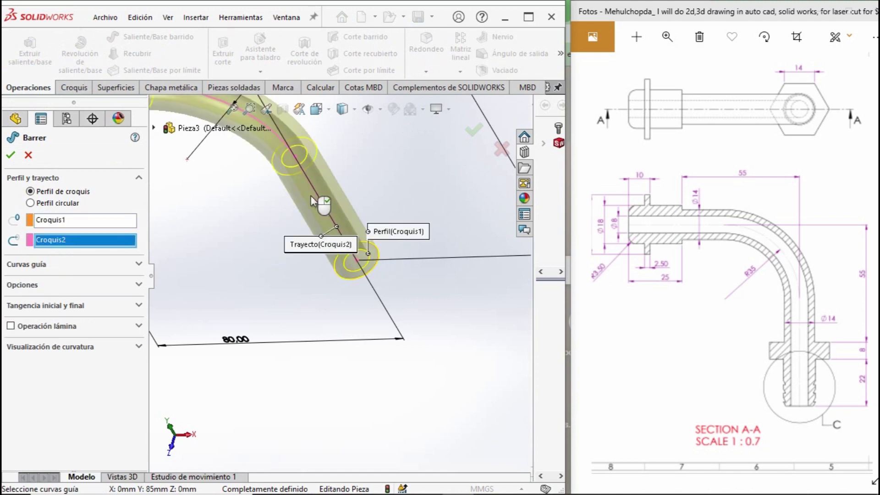
{"action": "key", "text": "ctrl+1"}
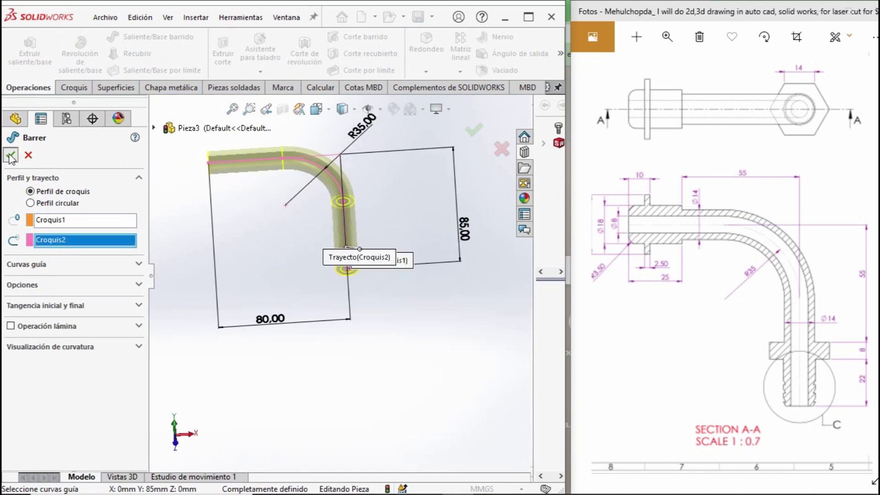
{"action": "left_click", "coordinate": [11, 155]}
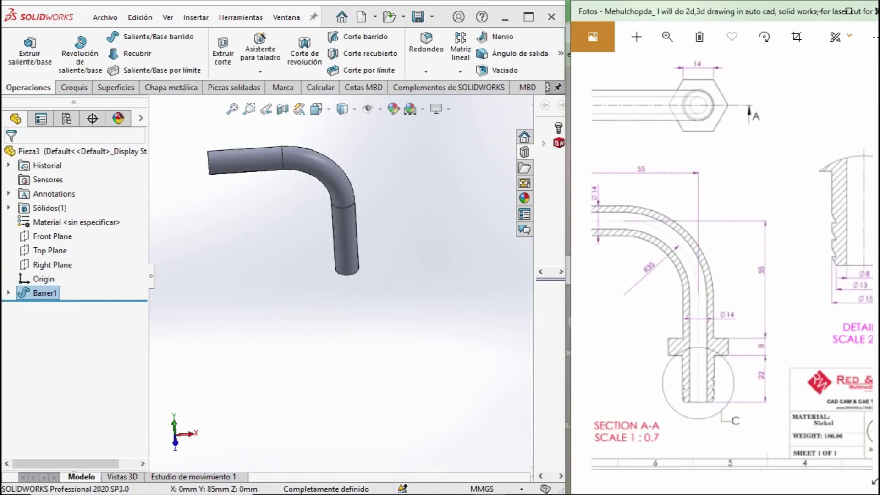
Orbit the tube to inspect its bore and bring up the reference geometry options.
{"action": "middle_click_drag", "start_coordinate": [326, 257], "coordinate": [299, 186]}
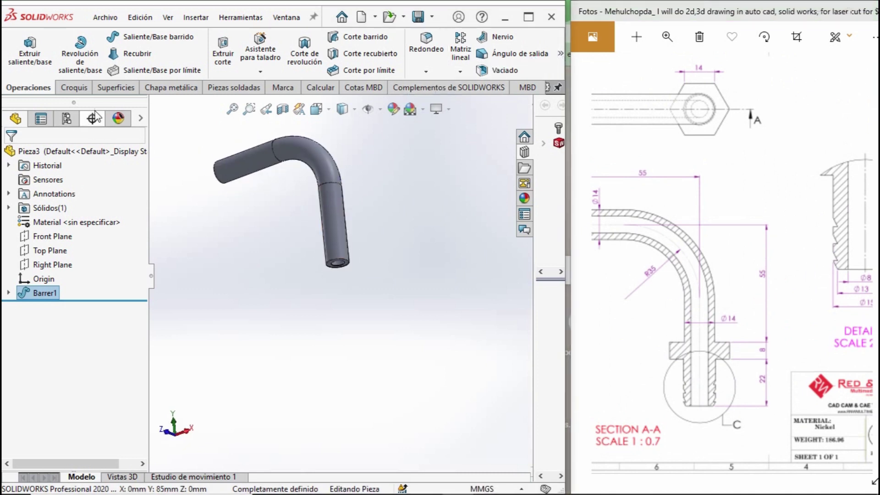
{"action": "left_click", "coordinate": [72, 88]}
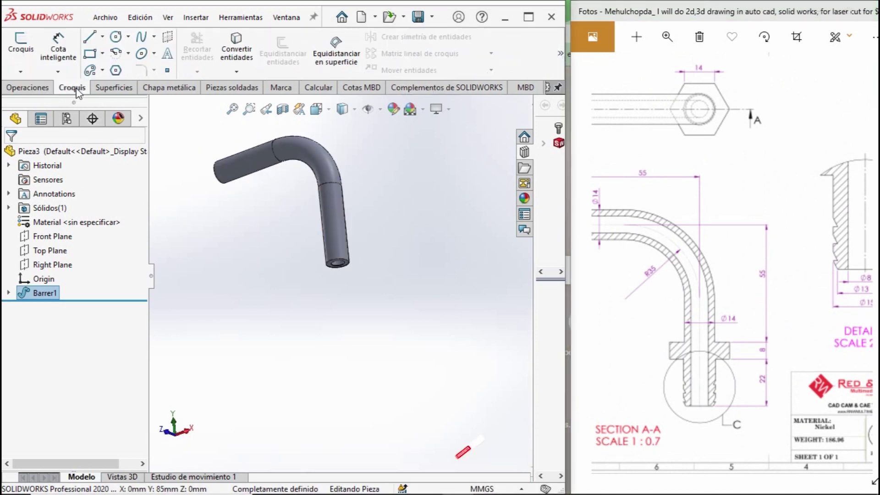
{"action": "left_click", "coordinate": [20, 88]}
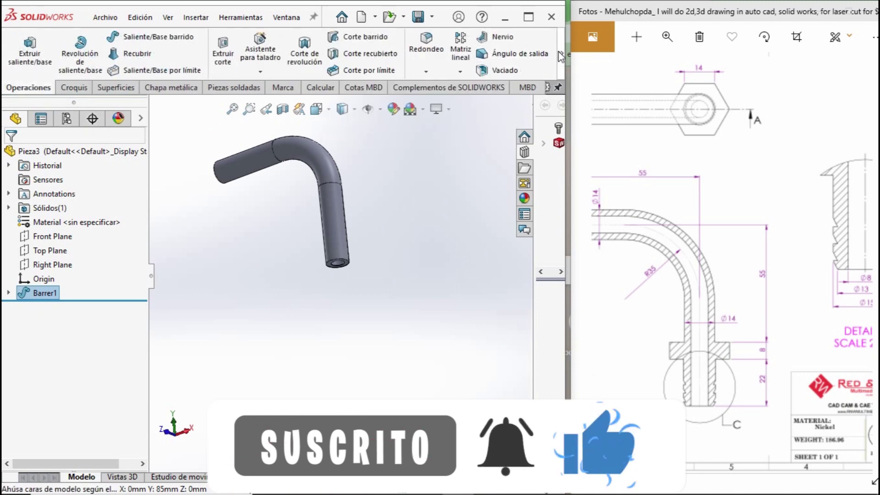
{"action": "left_click", "coordinate": [428, 107]}
Define a reference plane on the tube's bottom end face, offset 22 mm and flipped into the tube.
{"action": "left_click", "coordinate": [431, 137]}
{"action": "scroll", "coordinate": [321, 239], "scroll_direction": "down", "scroll_amount": 3}
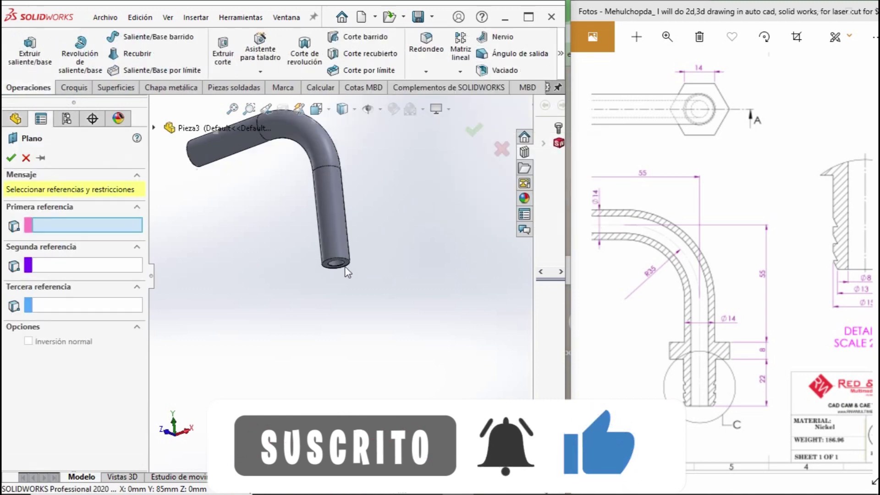
{"action": "scroll", "coordinate": [357, 257], "scroll_direction": "down", "scroll_amount": 4}
{"action": "left_click", "coordinate": [357, 257]}
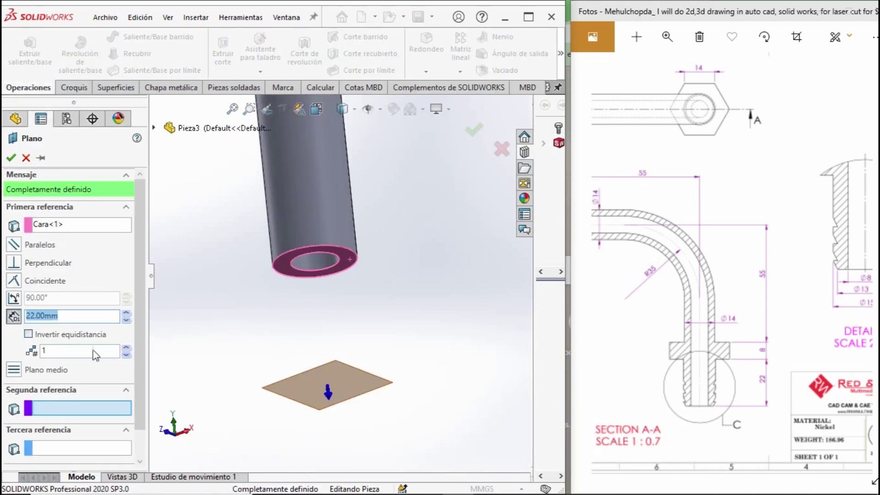
{"action": "mouse_move", "coordinate": [33, 351]}
{"action": "left_click", "coordinate": [29, 334]}
{"action": "middle_click_drag", "start_coordinate": [379, 275], "coordinate": [390, 324]}
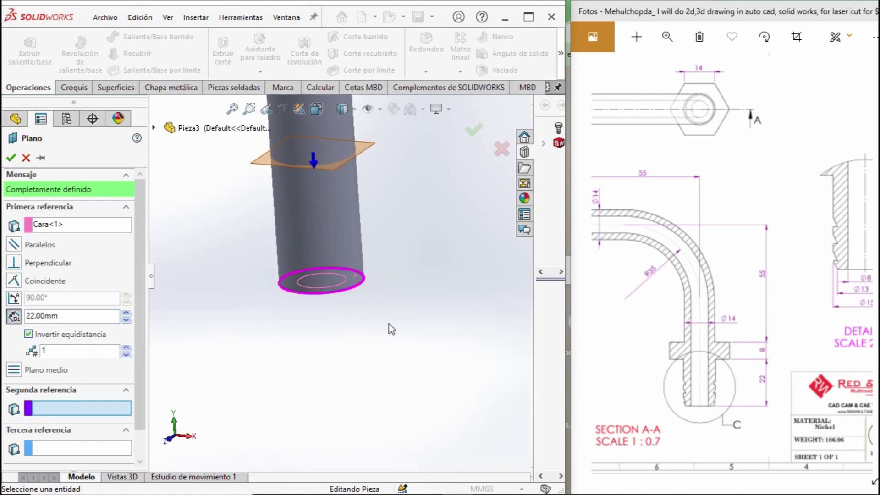
Accept Plano1 and start a new sketch on it.
{"action": "left_click", "coordinate": [475, 133]}
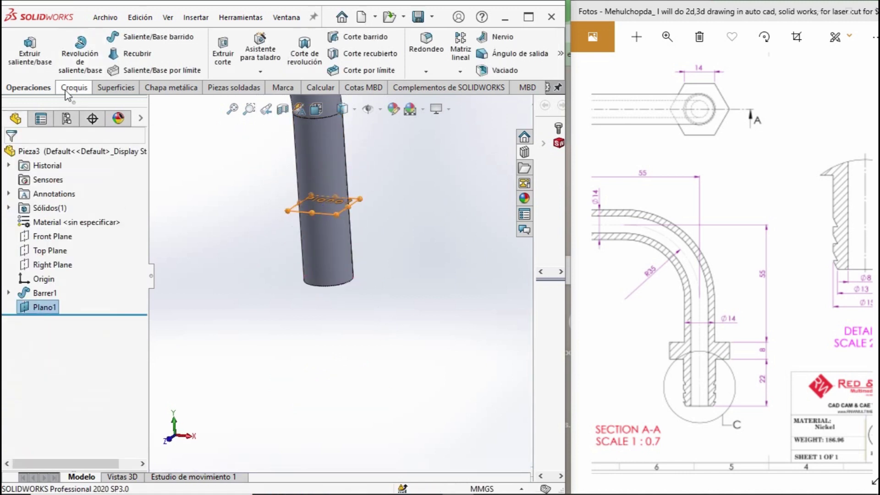
{"action": "scroll", "coordinate": [342, 214], "scroll_direction": "down", "scroll_amount": 4}
{"action": "mouse_move", "coordinate": [337, 213]}
{"action": "middle_mouse_down"}
{"action": "mouse_move", "coordinate": [356, 258]}
{"action": "mouse_move", "coordinate": [298, 259]}
{"action": "middle_mouse_up"}
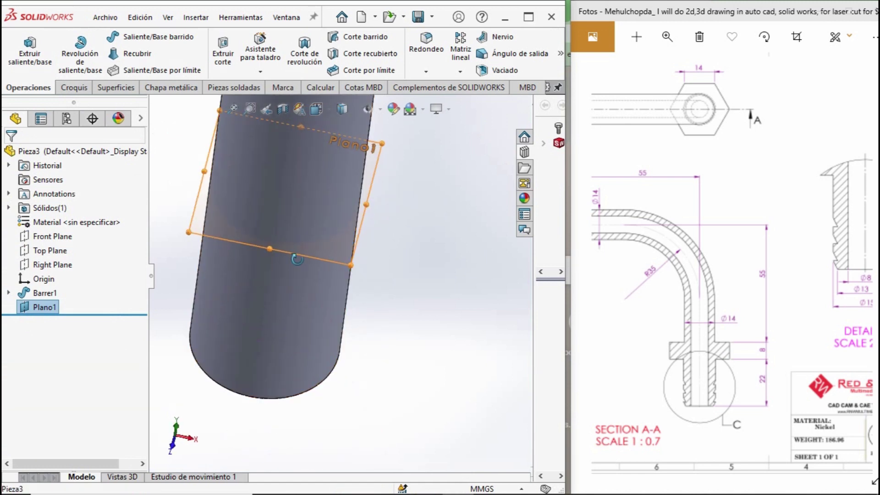
{"action": "left_click", "coordinate": [78, 88]}
{"action": "left_click", "coordinate": [21, 49]}
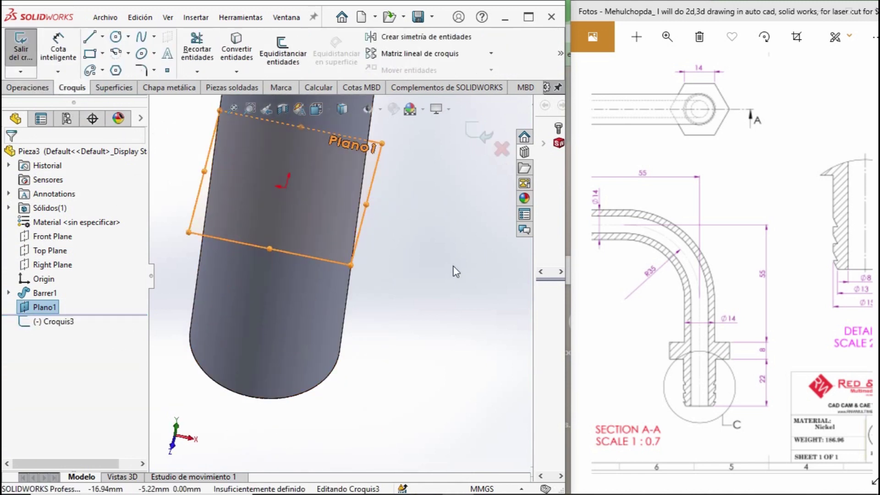
{"action": "scroll", "coordinate": [342, 270], "scroll_direction": "up", "scroll_amount": 2}
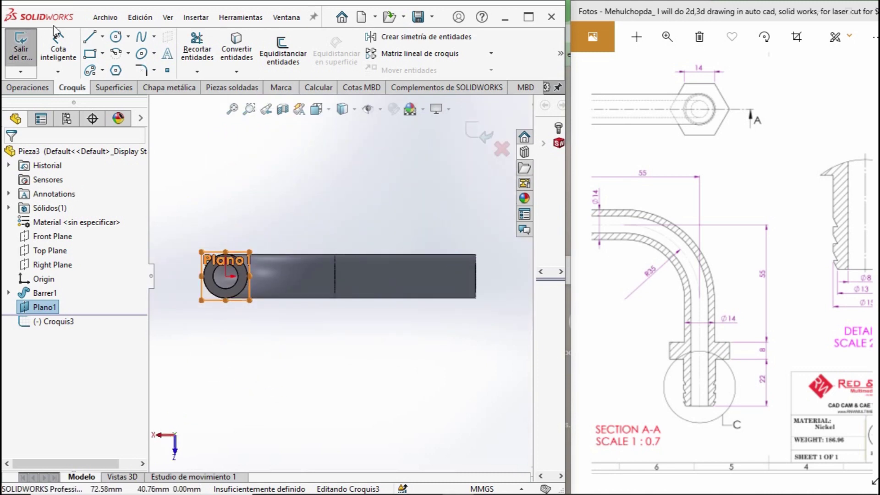
Draw a hexagon centred on the origin and dimension its top edge to 14 mm.
{"action": "left_click", "coordinate": [58, 49]}
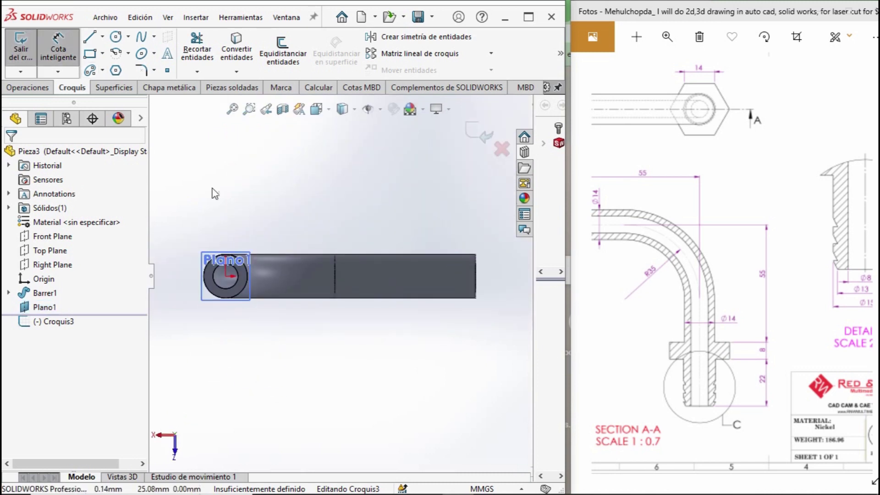
{"action": "left_click", "coordinate": [115, 71]}
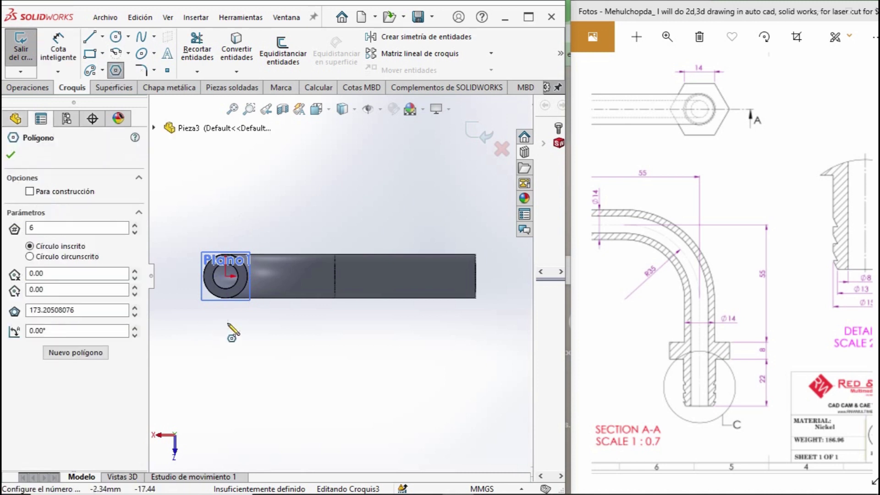
{"action": "left_click", "coordinate": [226, 276]}
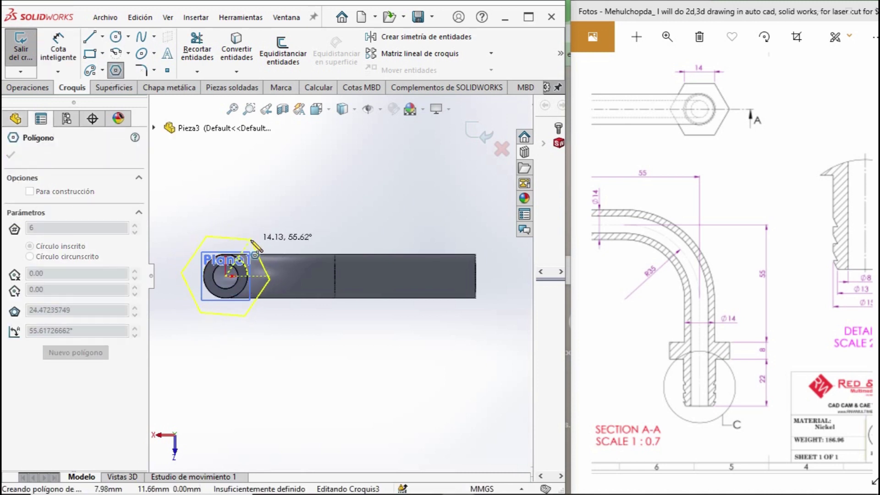
{"action": "left_click", "coordinate": [268, 277]}
{"action": "key", "text": "Escape"}
{"action": "left_click", "coordinate": [69, 64]}
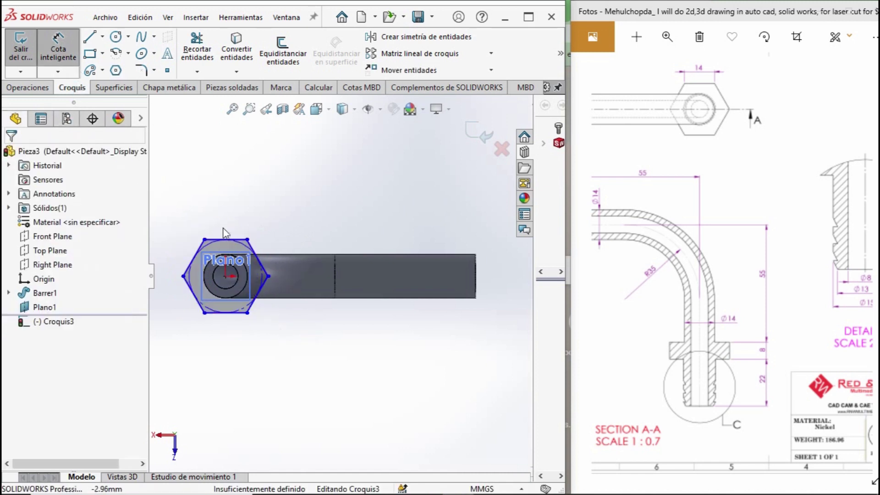
{"action": "left_click", "coordinate": [222, 239]}
{"action": "left_click", "coordinate": [233, 186]}
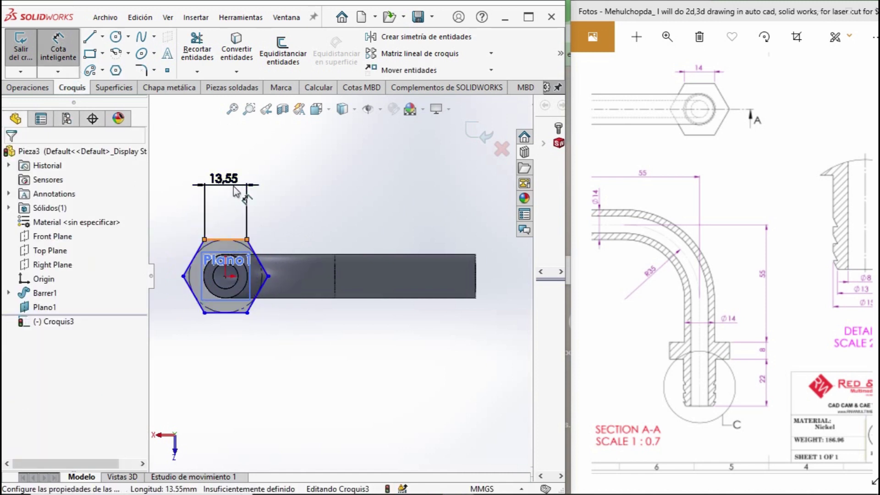
{"action": "type", "text": "14"}
{"action": "key", "text": "Return"}
{"action": "type", "text": "14"}
{"action": "key", "text": "Return"}
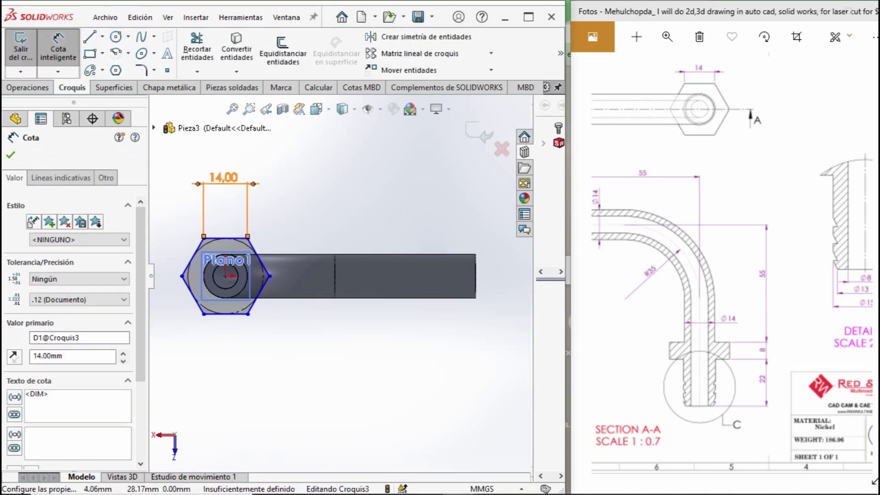
{"action": "left_click", "coordinate": [28, 88]}
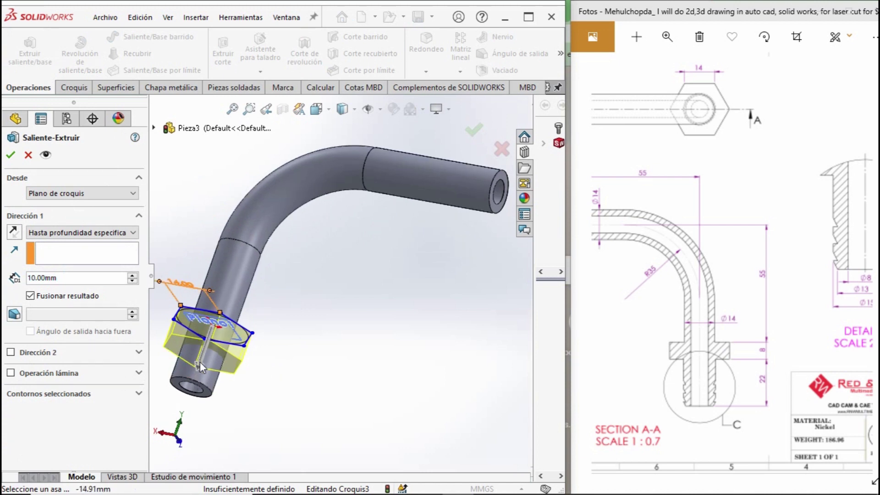
Extrude the hexagon 8 mm in the reversed direction to form the hex collar.
{"action": "left_click_drag", "start_coordinate": [196, 365], "coordinate": [234, 275]}
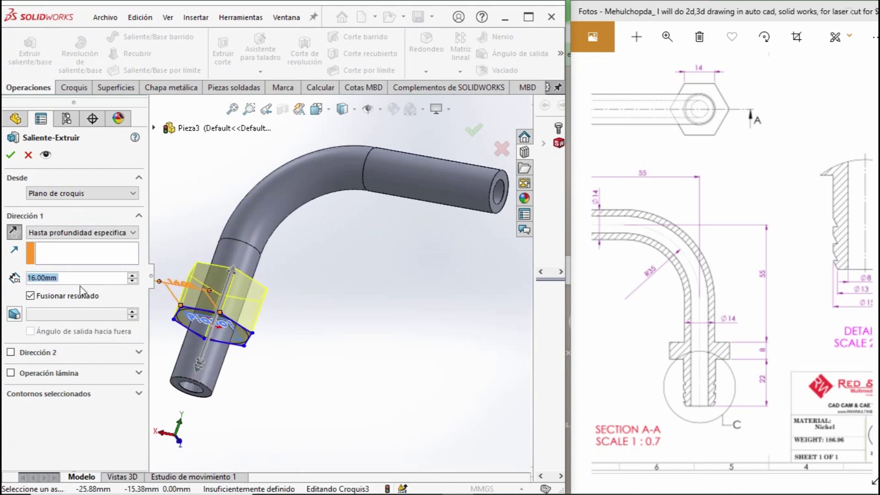
{"action": "type", "text": "8"}
{"action": "key", "text": "Return"}
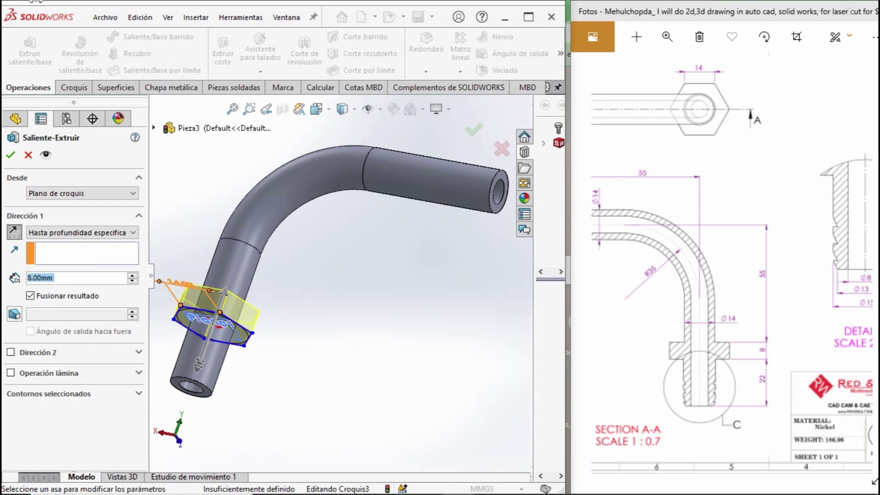
{"action": "left_click", "coordinate": [14, 155]}
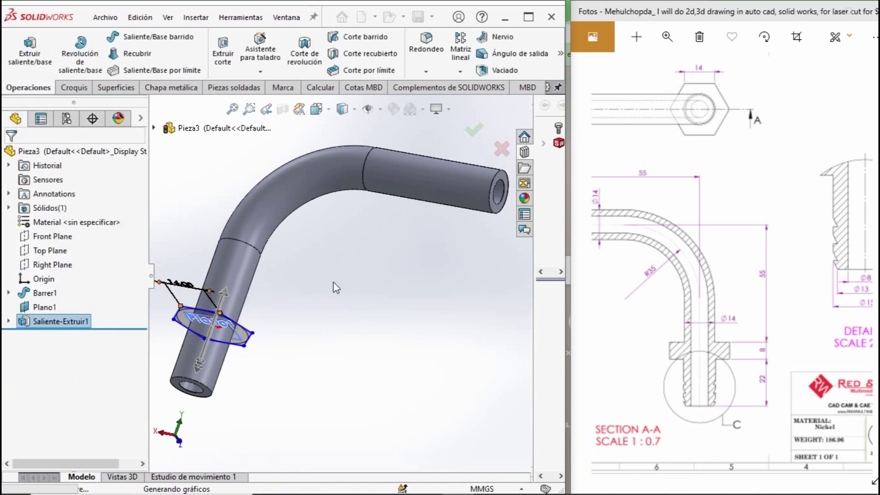
View the collar from below and select its hexagon sketch Croquis3 under Saliente-Extruir1.
{"action": "middle_click_drag", "start_coordinate": [258, 327], "coordinate": [289, 189]}
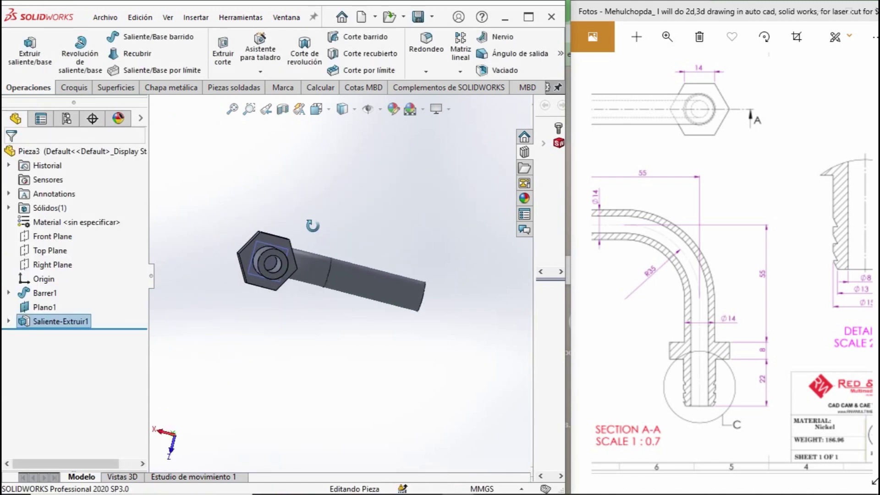
{"action": "scroll", "coordinate": [275, 265], "scroll_direction": "down", "scroll_amount": 3}
{"action": "scroll", "coordinate": [248, 294], "scroll_direction": "down", "scroll_amount": 2}
{"action": "middle_click_drag", "start_coordinate": [248, 294], "coordinate": [100, 311]}
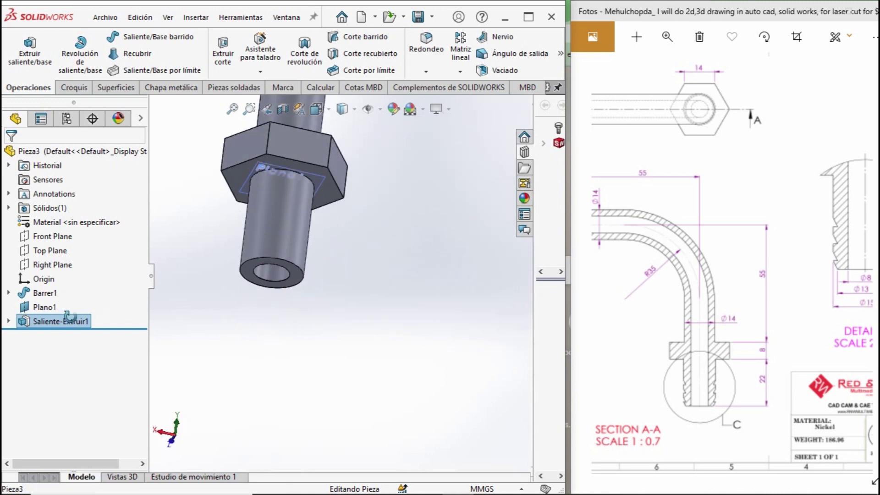
{"action": "left_click", "coordinate": [8, 321]}
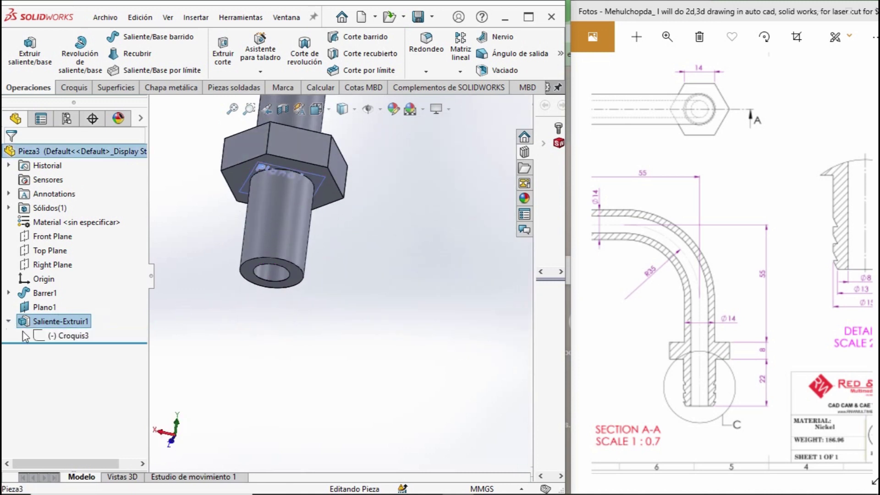
{"action": "left_click", "coordinate": [61, 337]}
Edit the hexagon sketch and add a radius 7 mm circle at the centre.
{"action": "right_click", "coordinate": [61, 337]}
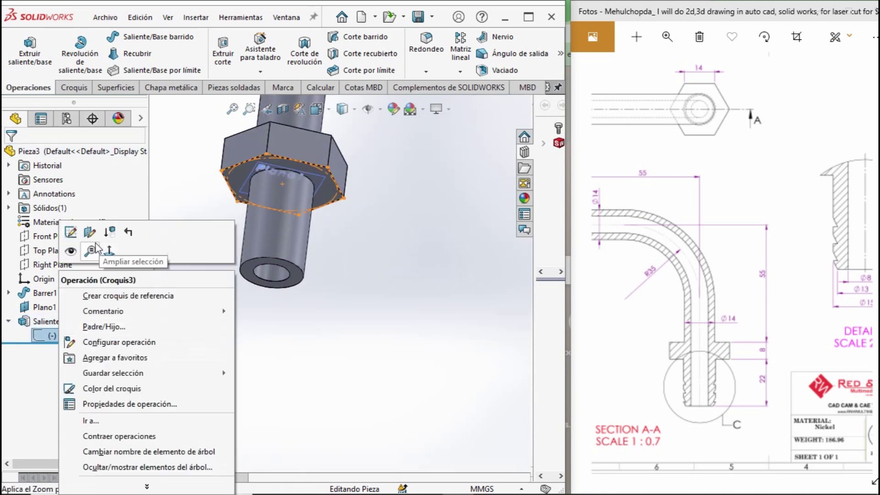
{"action": "left_click", "coordinate": [70, 232]}
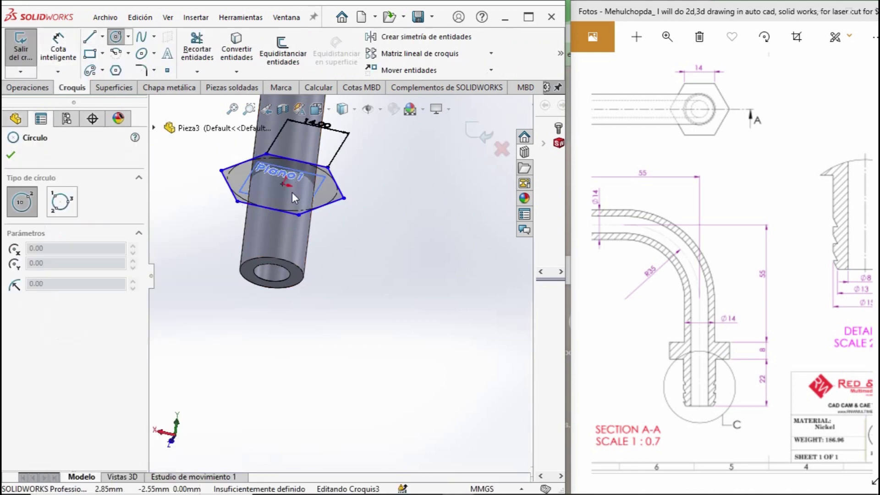
{"action": "key", "text": "ctrl+8"}
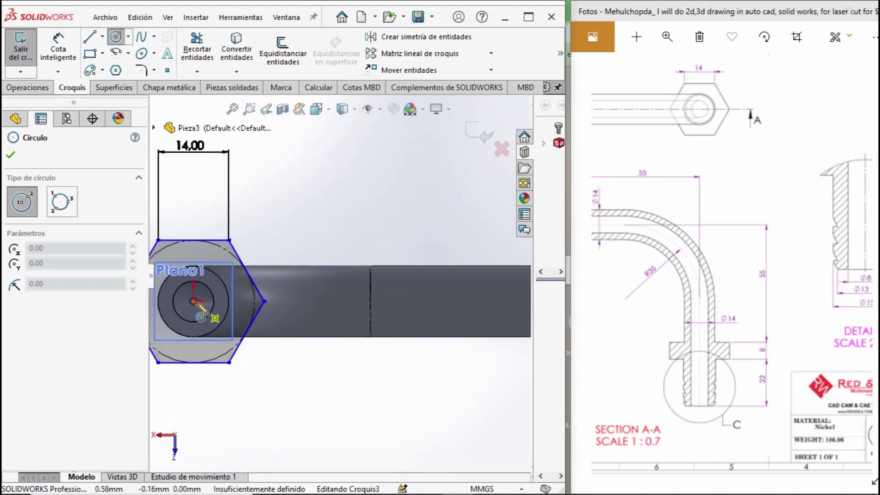
{"action": "left_click", "coordinate": [193, 301]}
{"action": "left_click", "coordinate": [220, 327]}
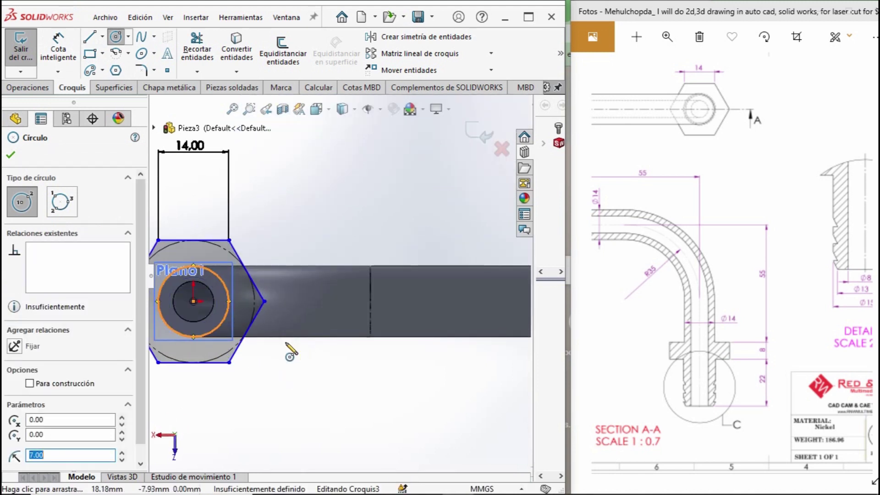
{"action": "middle_click_drag", "start_coordinate": [297, 354], "coordinate": [195, 363]}
{"action": "left_click", "coordinate": [16, 156]}
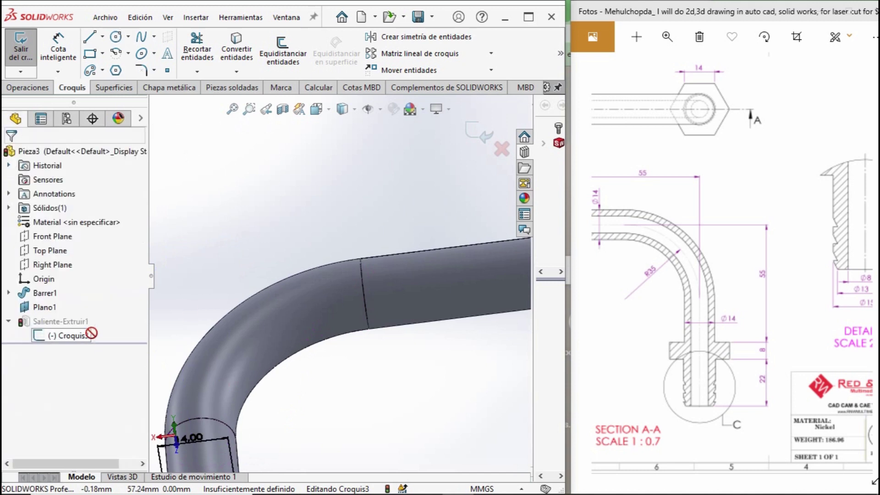
Exit the sketch to rebuild, then reopen Saliente-Extruir1 for editing.
{"action": "right_click", "coordinate": [67, 328]}
{"action": "left_click", "coordinate": [329, 218]}
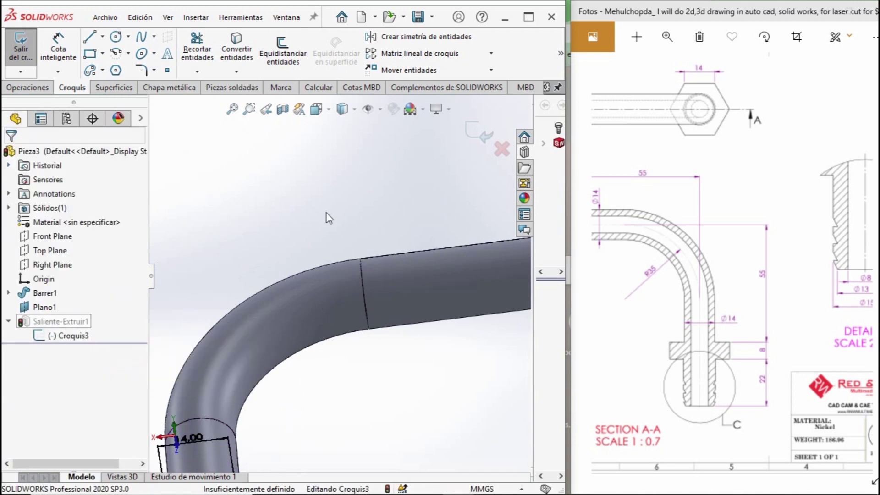
{"action": "left_click", "coordinate": [473, 125]}
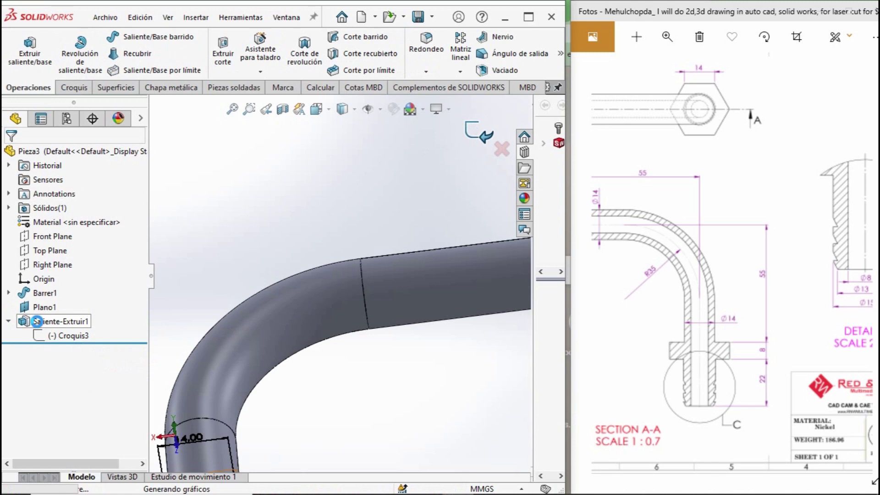
{"action": "right_click", "coordinate": [45, 322]}
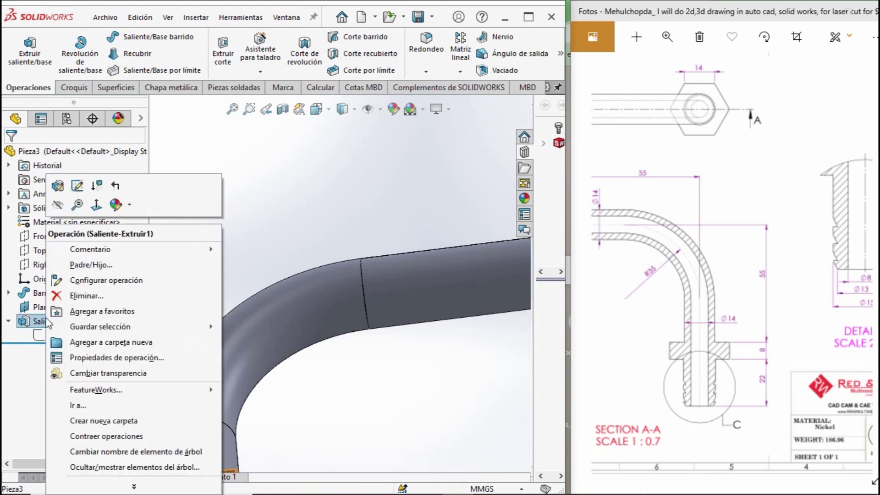
{"action": "left_click", "coordinate": [76, 185]}
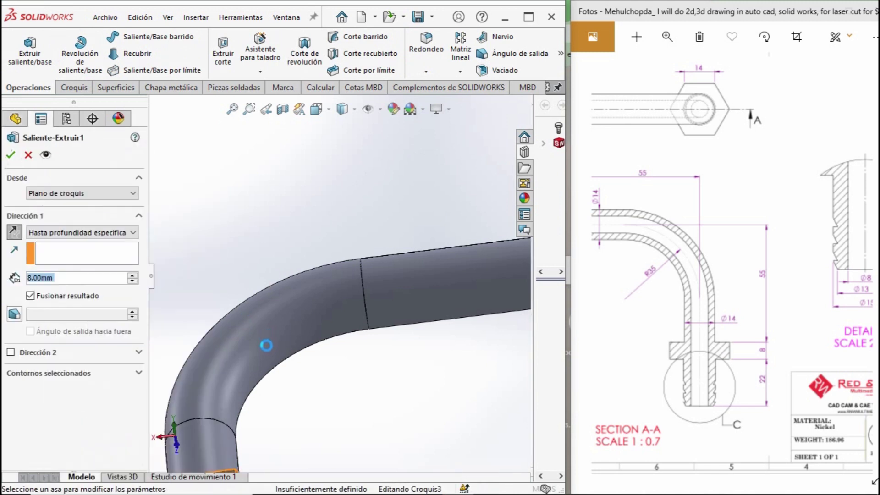
Confirm the 8 mm hexagon collar extrusion.
{"action": "scroll", "coordinate": [275, 383], "scroll_direction": "up", "scroll_amount": 5}
{"action": "scroll", "coordinate": [276, 383], "scroll_direction": "down", "scroll_amount": 3}
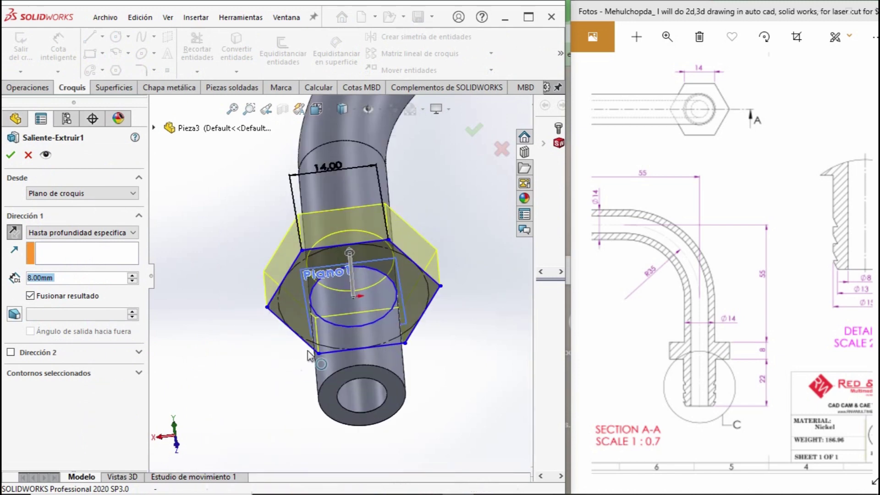
{"action": "scroll", "coordinate": [308, 351], "scroll_direction": "down", "scroll_amount": 3}
{"action": "scroll", "coordinate": [307, 350], "scroll_direction": "down", "scroll_amount": 2}
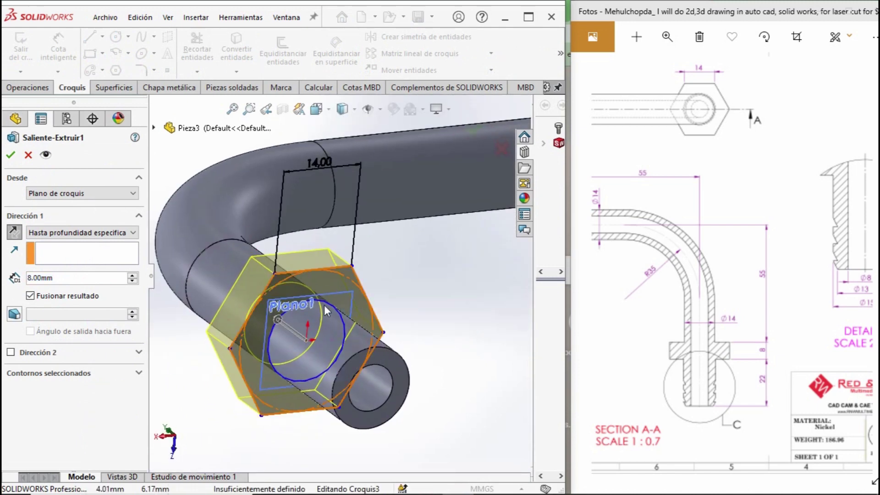
{"action": "mouse_move", "coordinate": [336, 295]}
{"action": "middle_mouse_down"}
{"action": "mouse_move", "coordinate": [288, 348]}
{"action": "mouse_move", "coordinate": [262, 315]}
{"action": "mouse_move", "coordinate": [268, 327]}
{"action": "mouse_move", "coordinate": [270, 317]}
{"action": "middle_mouse_up"}
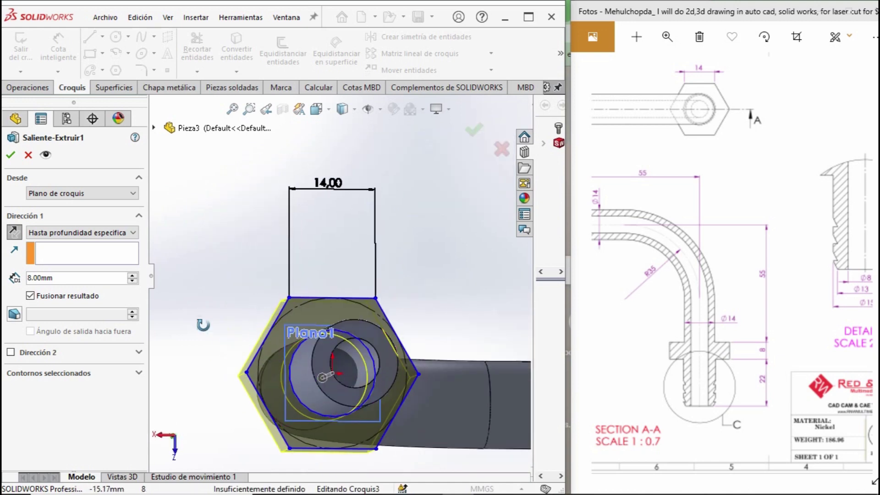
{"action": "left_click", "coordinate": [11, 159]}
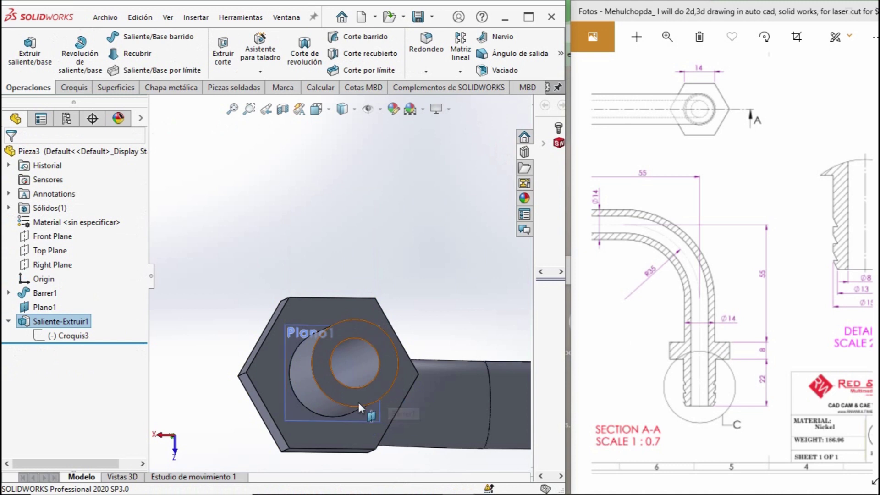
Reopen Croquis3, exit it to rebuild the hex collar, and view the whole bent tube.
{"action": "middle_click_drag", "start_coordinate": [365, 398], "coordinate": [374, 351]}
{"action": "scroll", "coordinate": [370, 360], "scroll_direction": "down", "scroll_amount": 2}
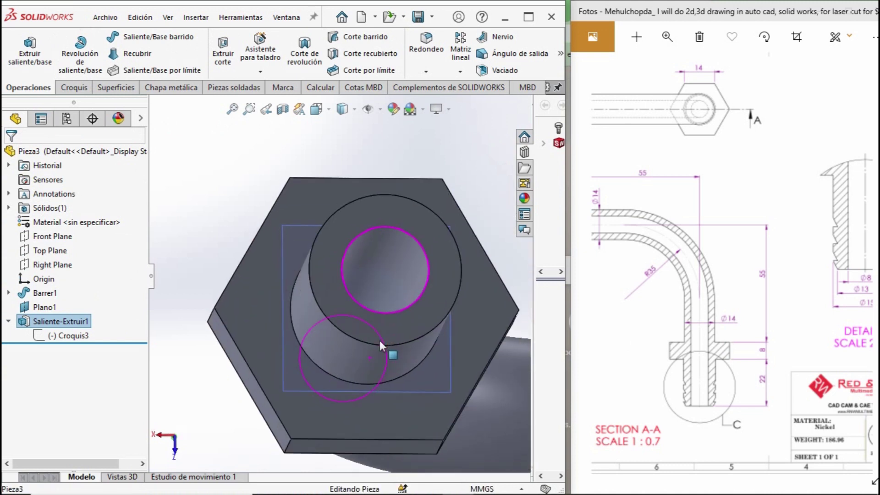
{"action": "left_click", "coordinate": [73, 339]}
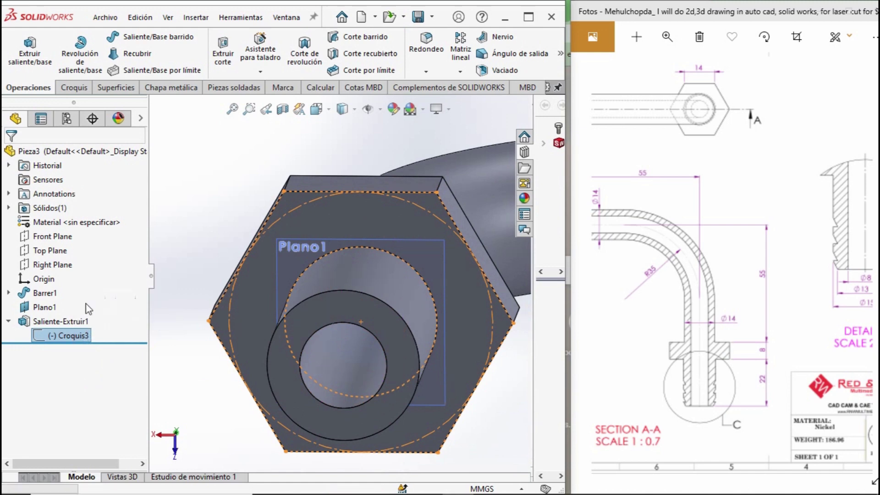
{"action": "left_click", "coordinate": [83, 296]}
{"action": "mouse_move", "coordinate": [392, 341]}
{"action": "middle_mouse_down"}
{"action": "mouse_move", "coordinate": [378, 318]}
{"action": "mouse_move", "coordinate": [403, 321]}
{"action": "mouse_move", "coordinate": [356, 241]}
{"action": "middle_mouse_up"}
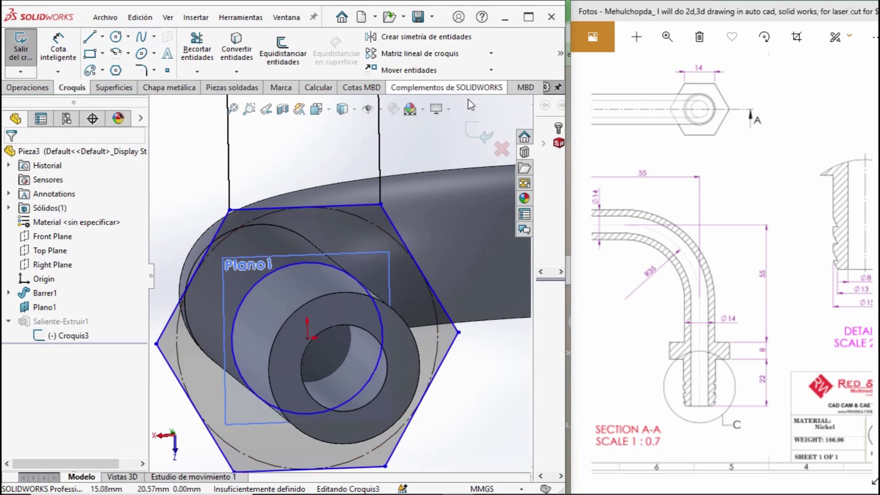
{"action": "left_click", "coordinate": [477, 136]}
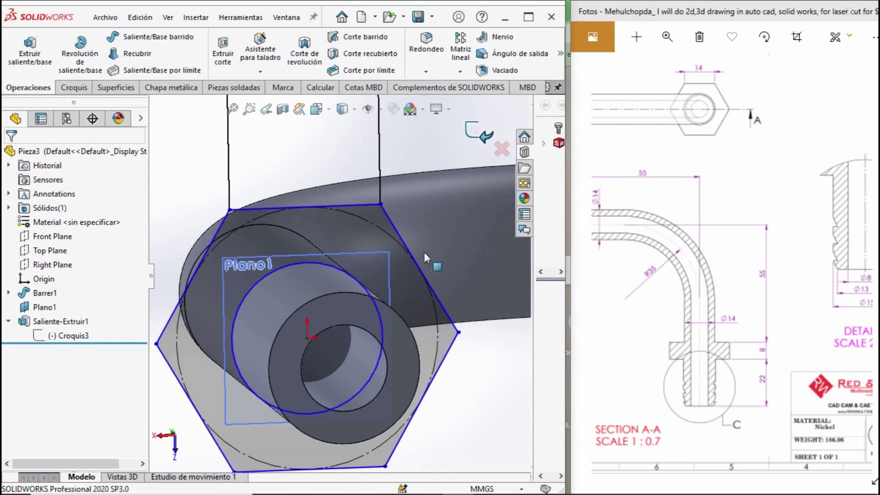
{"action": "scroll", "coordinate": [418, 243], "scroll_direction": "up", "scroll_amount": 5}
{"action": "mouse_move", "coordinate": [417, 243]}
{"action": "middle_mouse_down"}
{"action": "mouse_move", "coordinate": [419, 328]}
{"action": "mouse_move", "coordinate": [459, 388]}
{"action": "middle_mouse_up"}
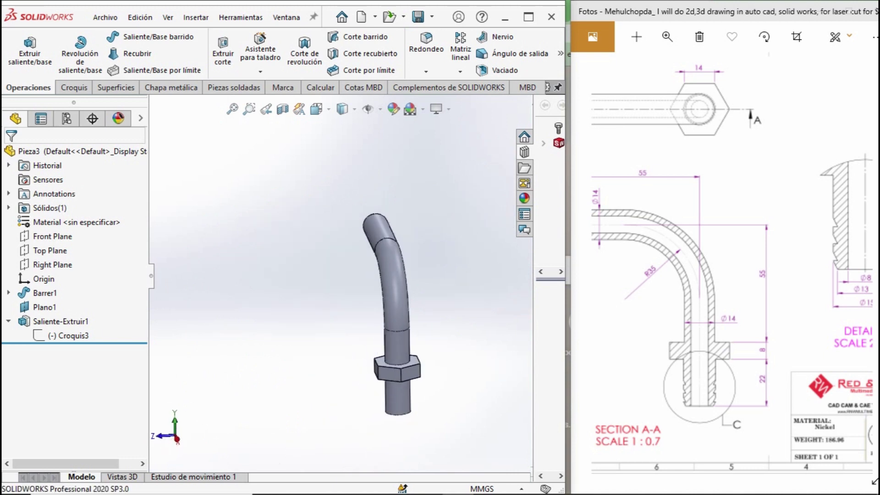
Orient the bent tube to a near-front view and start a new sketch on the Front Plane.
{"action": "left_click_drag", "start_coordinate": [642, 275], "coordinate": [752, 275]}
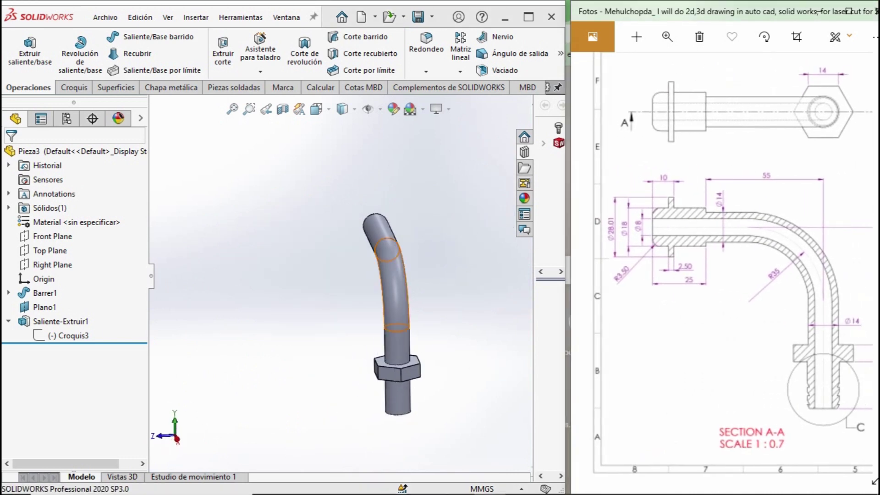
{"action": "left_click", "coordinate": [395, 294]}
{"action": "middle_click_drag", "start_coordinate": [459, 322], "coordinate": [489, 318]}
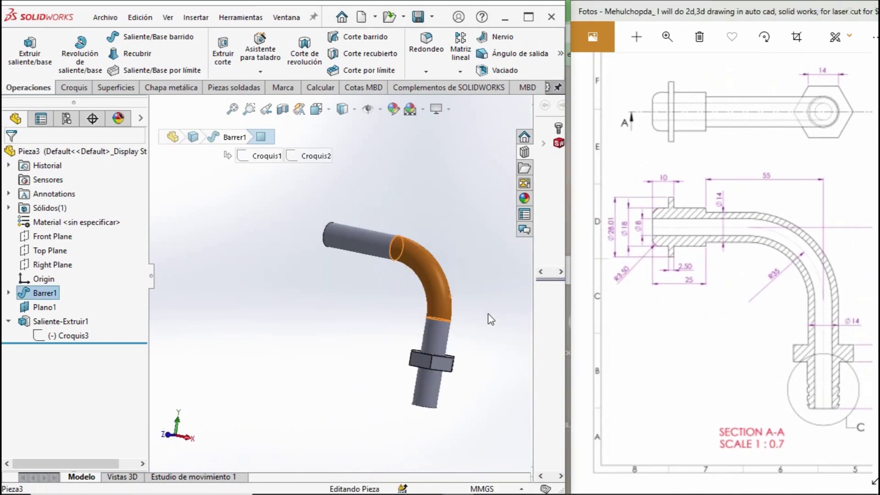
{"action": "left_click", "coordinate": [58, 243]}
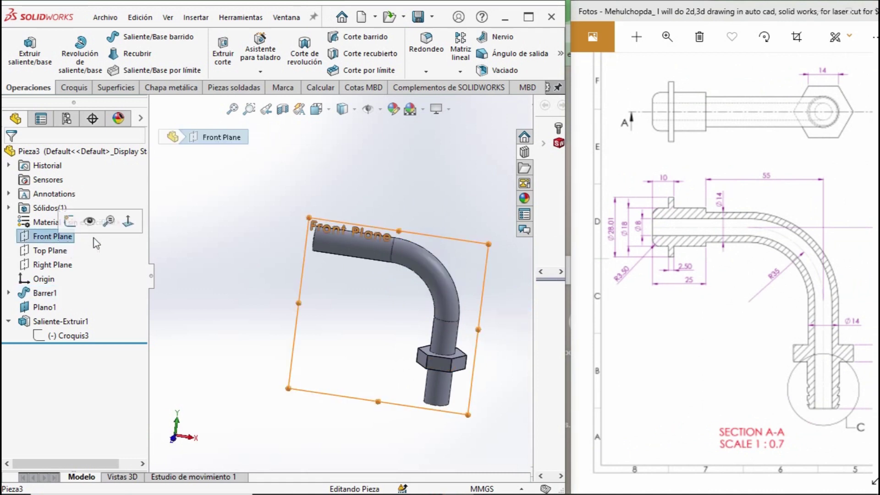
{"action": "left_click", "coordinate": [76, 88]}
{"action": "left_click", "coordinate": [20, 51]}
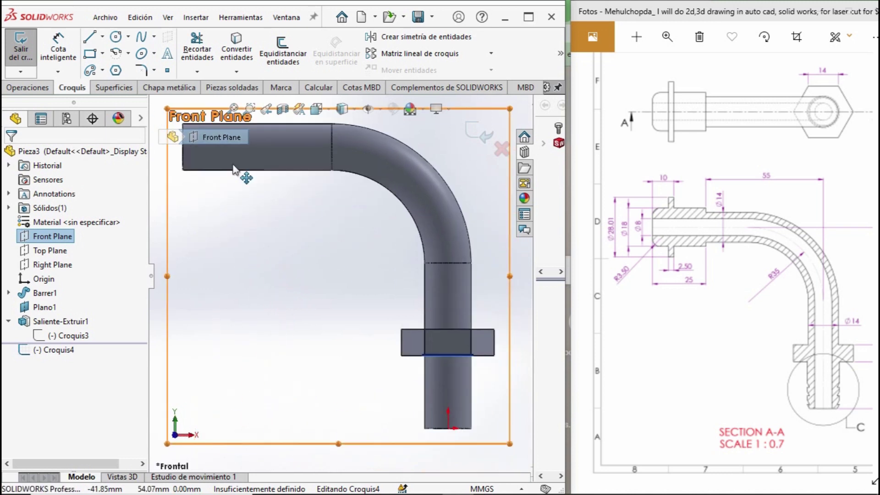
Draw a construction centerline along the tube's axis from its left end.
{"action": "left_click", "coordinate": [104, 37]}
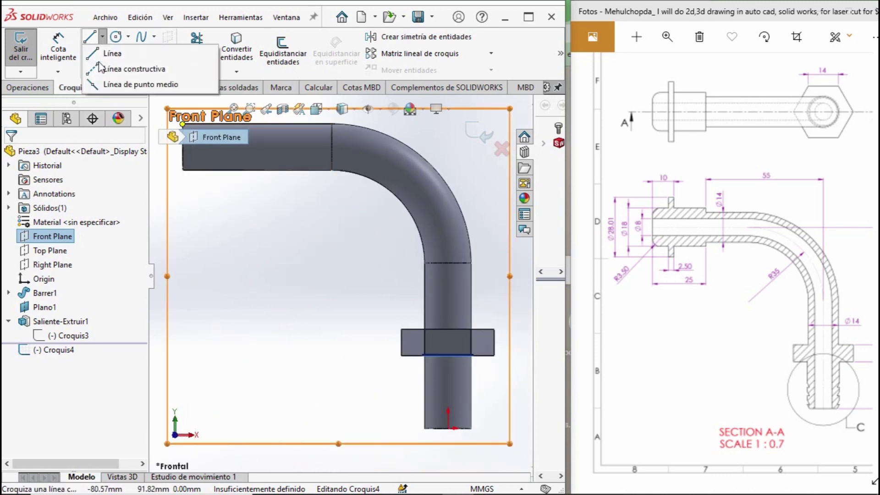
{"action": "left_click", "coordinate": [101, 69]}
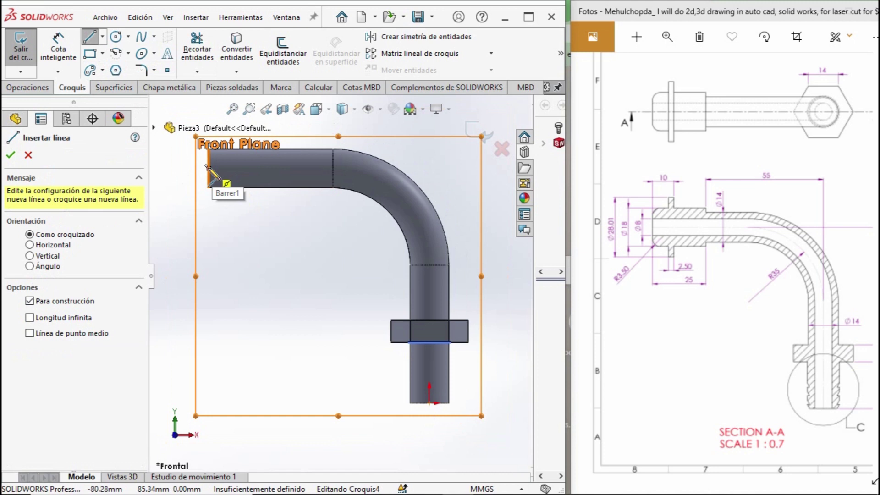
{"action": "left_click", "coordinate": [208, 169]}
{"action": "left_click", "coordinate": [302, 168]}
{"action": "key", "text": "Escape"}
{"action": "scroll", "coordinate": [191, 191], "scroll_direction": "down", "scroll_amount": 2}
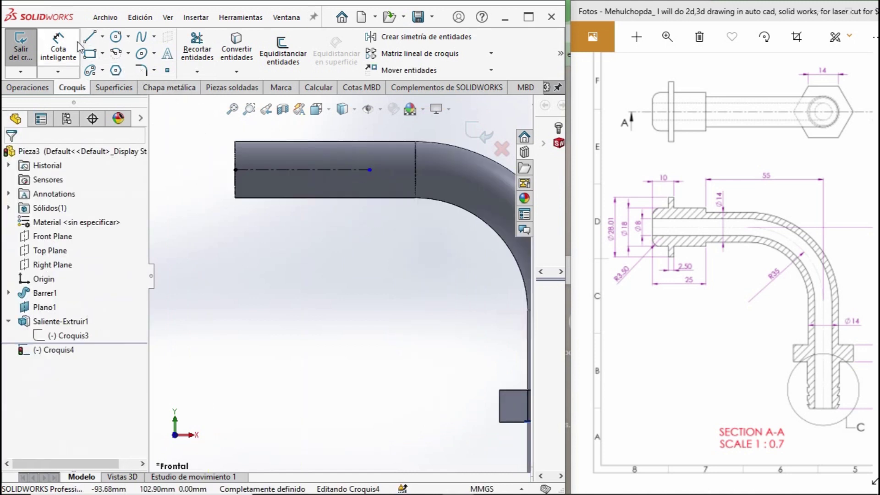
Draw the first stepped profile lines rising from the tube's left edge.
{"action": "key", "text": "l"}
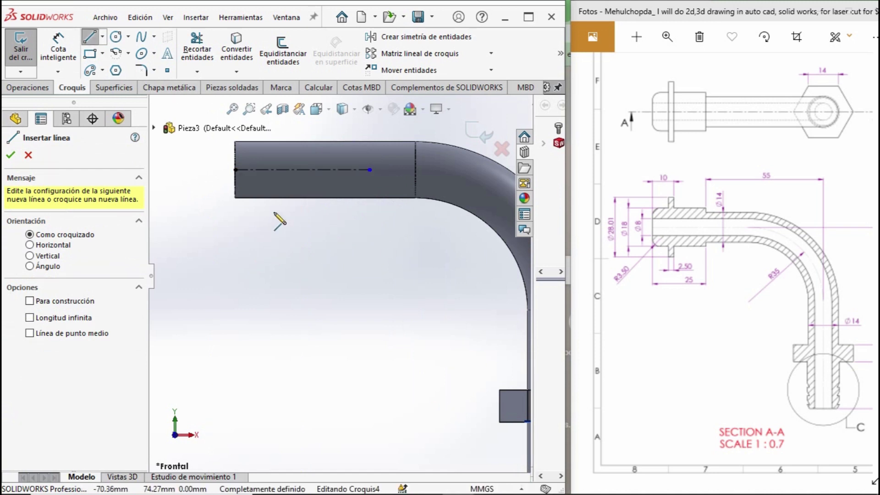
{"action": "scroll", "coordinate": [348, 212], "scroll_direction": "up", "scroll_amount": 3}
{"action": "scroll", "coordinate": [273, 190], "scroll_direction": "down", "scroll_amount": 4}
{"action": "scroll", "coordinate": [267, 184], "scroll_direction": "down", "scroll_amount": 1}
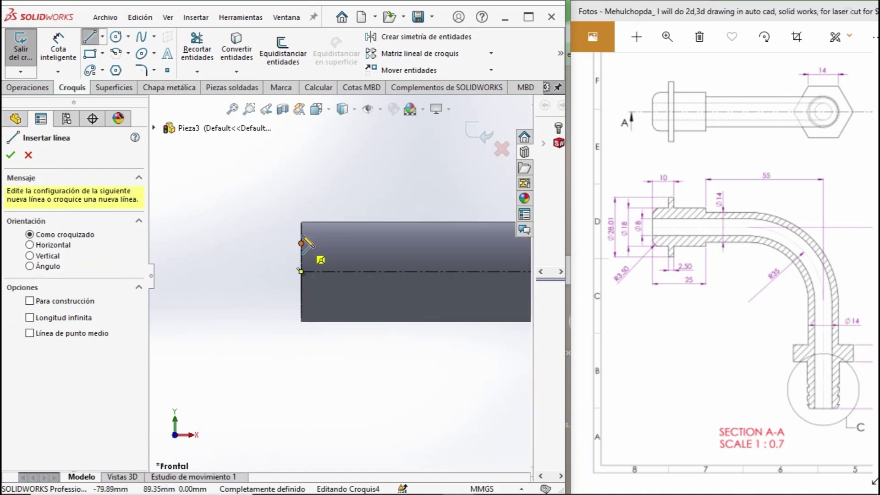
{"action": "left_click", "coordinate": [301, 243]}
{"action": "left_click", "coordinate": [301, 158]}
{"action": "scroll", "coordinate": [360, 174], "scroll_direction": "up", "scroll_amount": 2}
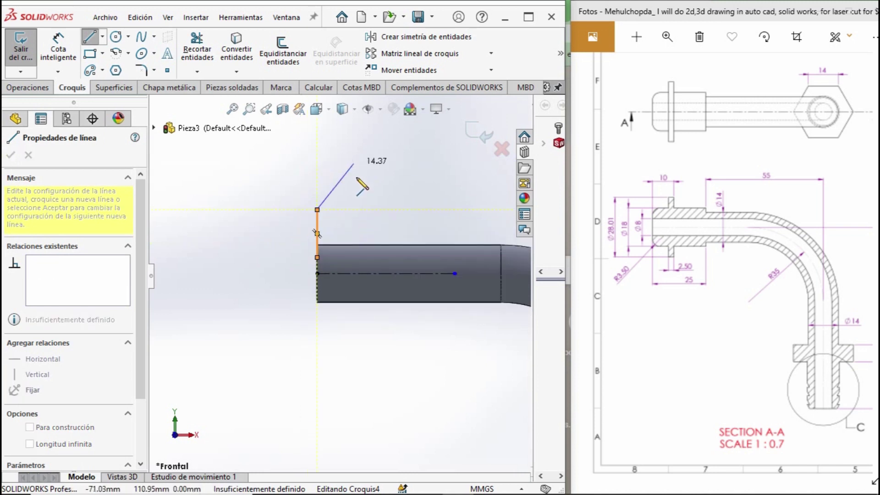
{"action": "left_click", "coordinate": [351, 209]}
{"action": "left_click", "coordinate": [351, 173]}
Complete the stepped outline with the flange top, right side and run down to the axis.
{"action": "left_click", "coordinate": [367, 173]}
{"action": "left_click", "coordinate": [367, 210]}
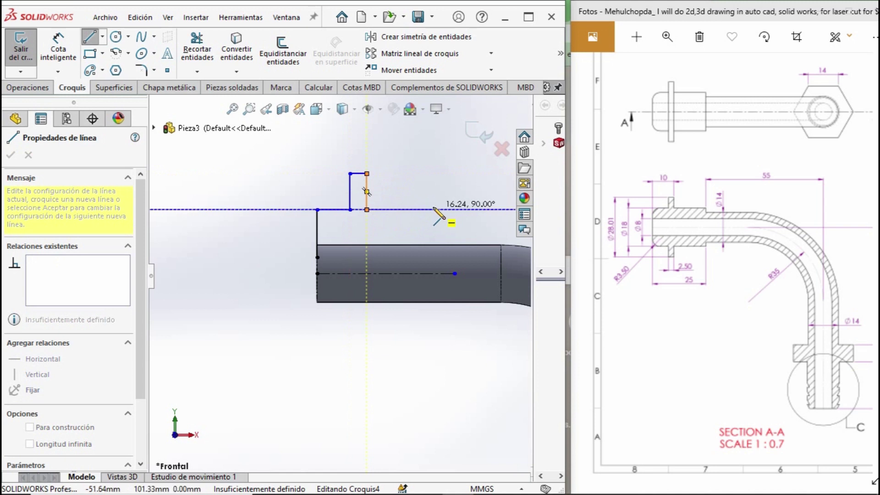
{"action": "left_click", "coordinate": [434, 210]}
{"action": "left_click", "coordinate": [433, 258]}
{"action": "key", "text": "Escape"}
{"action": "scroll", "coordinate": [363, 284], "scroll_direction": "up", "scroll_amount": 3}
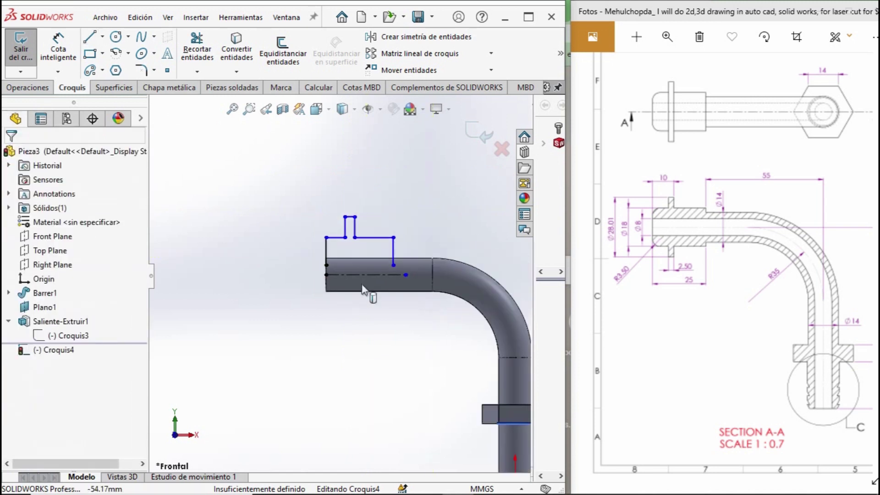
{"action": "left_click", "coordinate": [59, 40]}
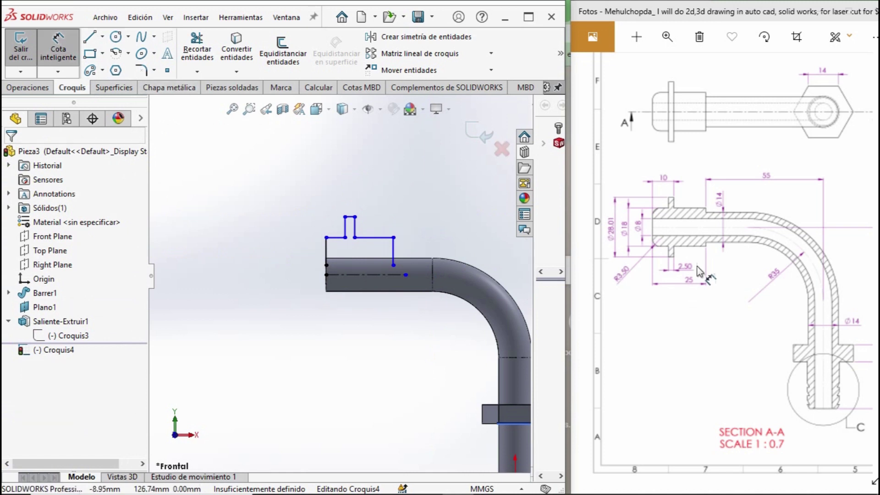
Dimension the step height to 9 mm (18/2) and the flange position to 10 mm.
{"action": "scroll", "coordinate": [302, 215], "scroll_direction": "down", "scroll_amount": 5}
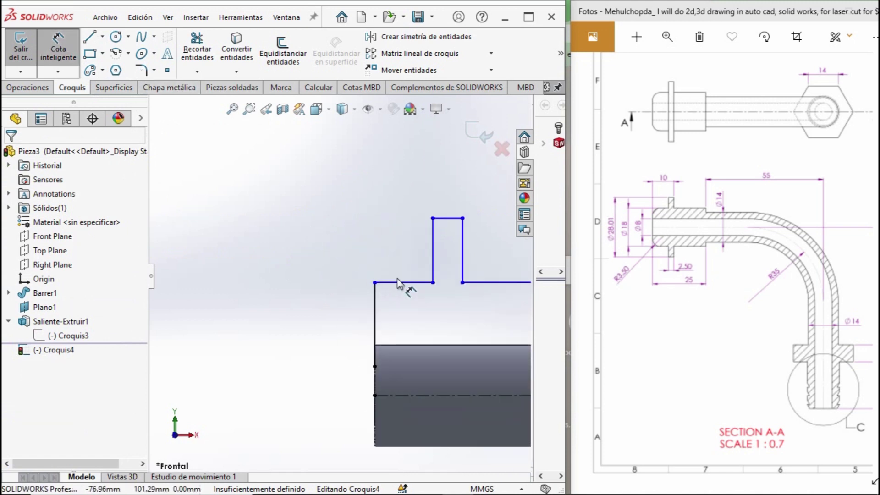
{"action": "left_click", "coordinate": [412, 396]}
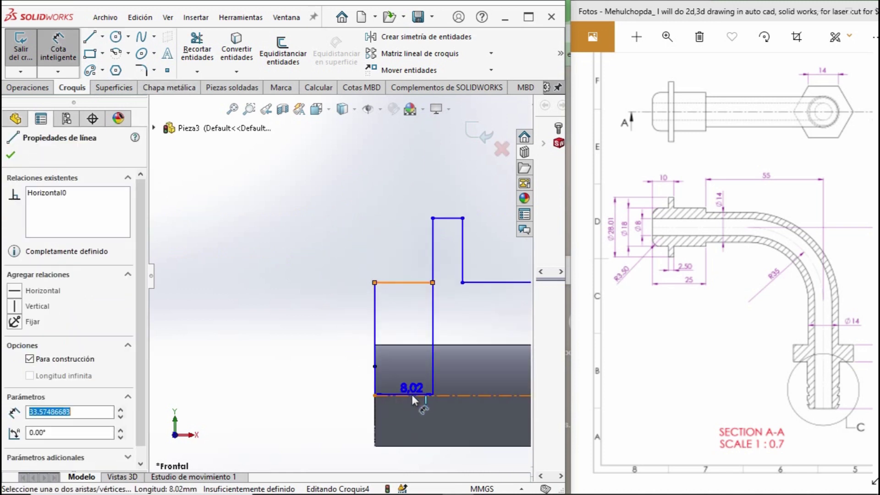
{"action": "left_click", "coordinate": [224, 341]}
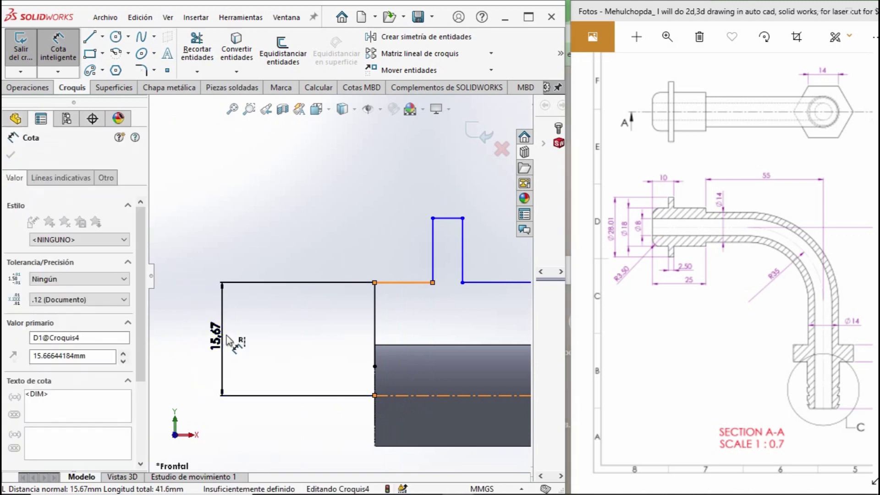
{"action": "type", "text": "18/2"}
{"action": "key", "text": "Return"}
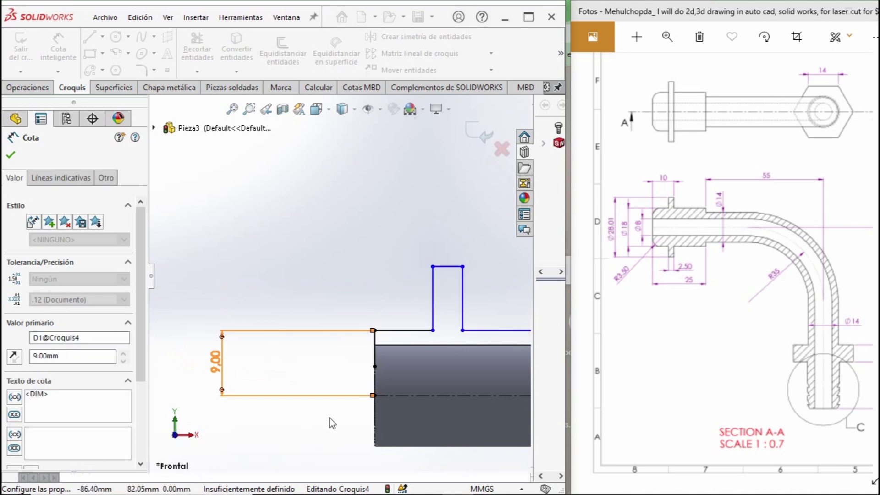
{"action": "scroll", "coordinate": [410, 339], "scroll_direction": "up", "scroll_amount": 2}
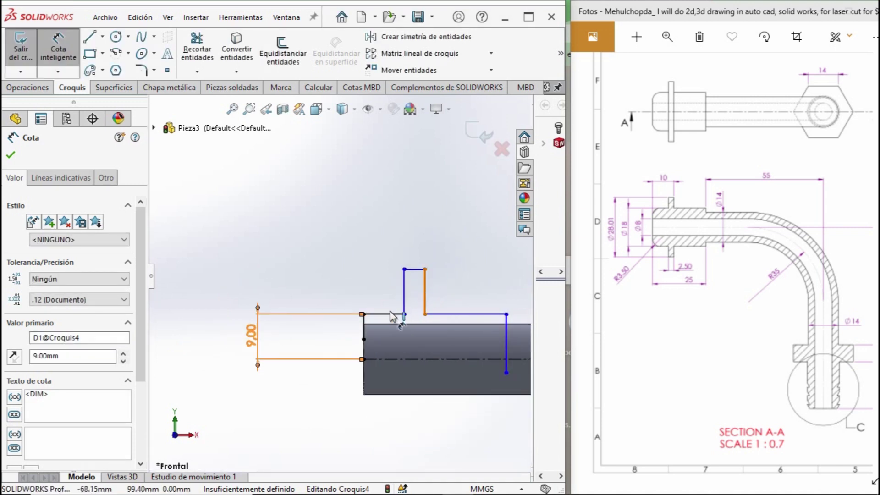
{"action": "left_click", "coordinate": [425, 293]}
{"action": "left_click", "coordinate": [363, 314]}
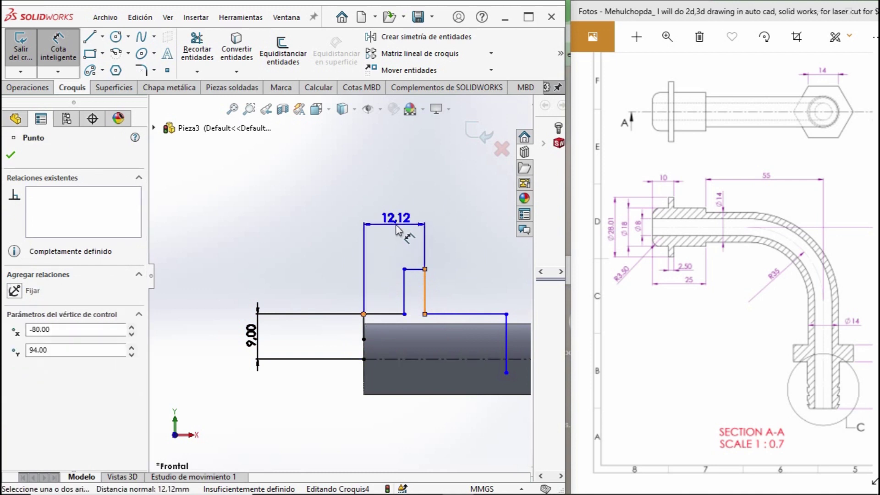
{"action": "left_click", "coordinate": [398, 231]}
{"action": "type", "text": "10"}
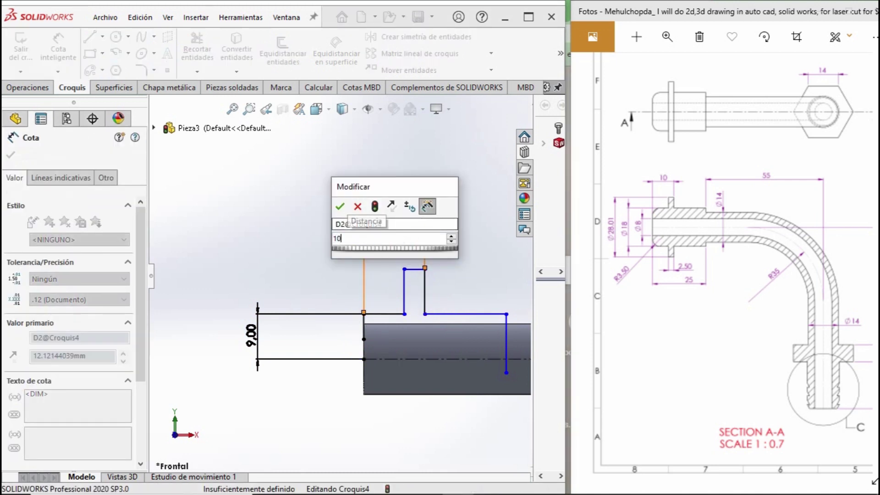
{"action": "key", "text": "Return"}
Dimension the short step width to 2.5 mm and the horizontal length to 25 mm.
{"action": "scroll", "coordinate": [372, 288], "scroll_direction": "up", "scroll_amount": 1}
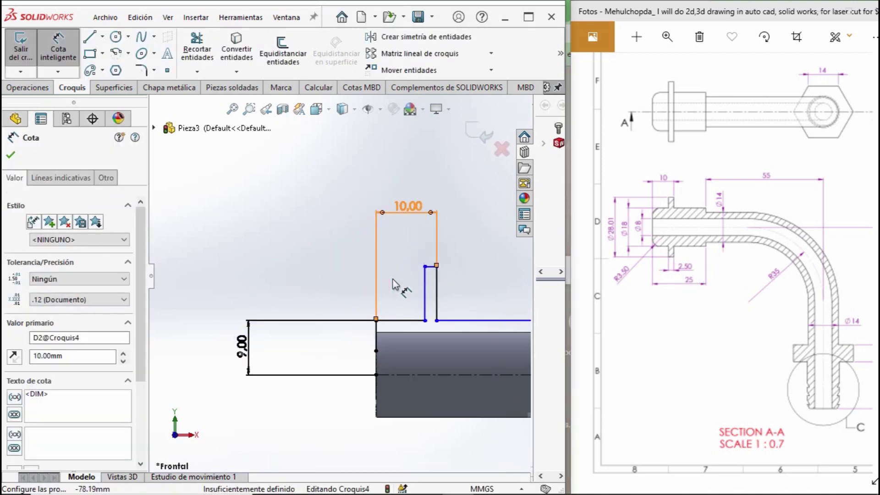
{"action": "left_click", "coordinate": [434, 265]}
{"action": "left_click", "coordinate": [420, 250]}
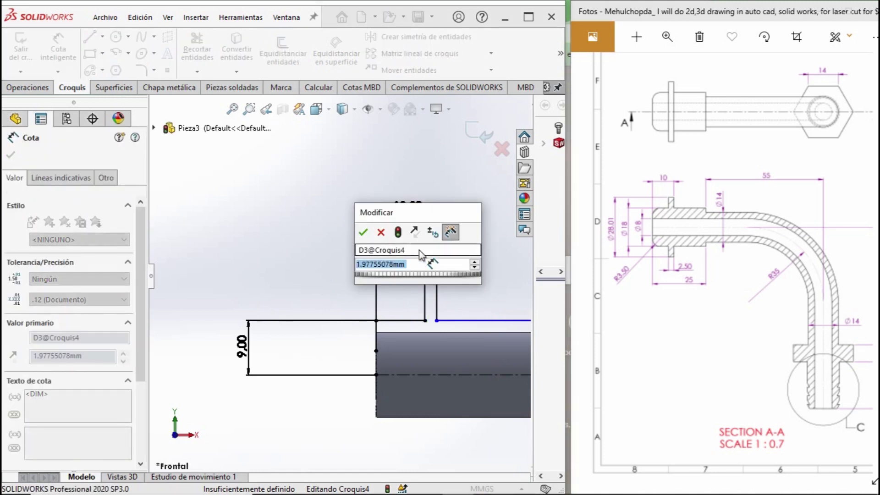
{"action": "type", "text": "2.5"}
{"action": "key", "text": "Return"}
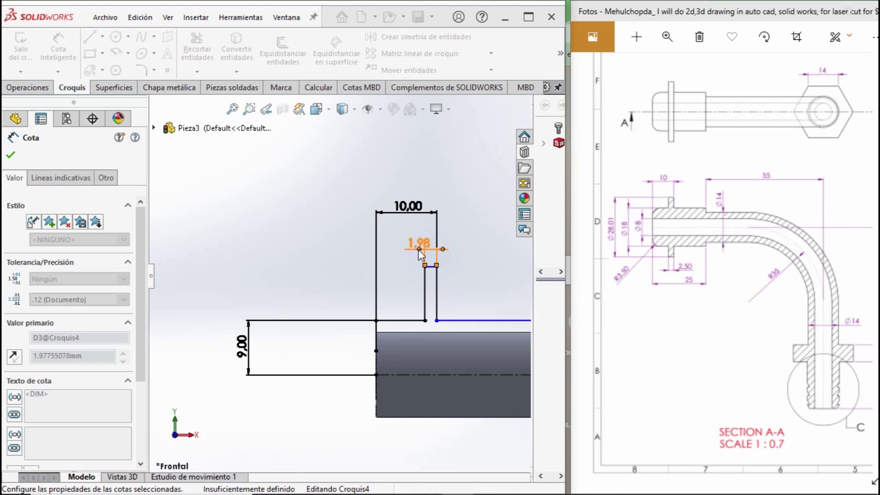
{"action": "scroll", "coordinate": [432, 363], "scroll_direction": "up", "scroll_amount": 3}
{"action": "scroll", "coordinate": [432, 318], "scroll_direction": "down", "scroll_amount": 3}
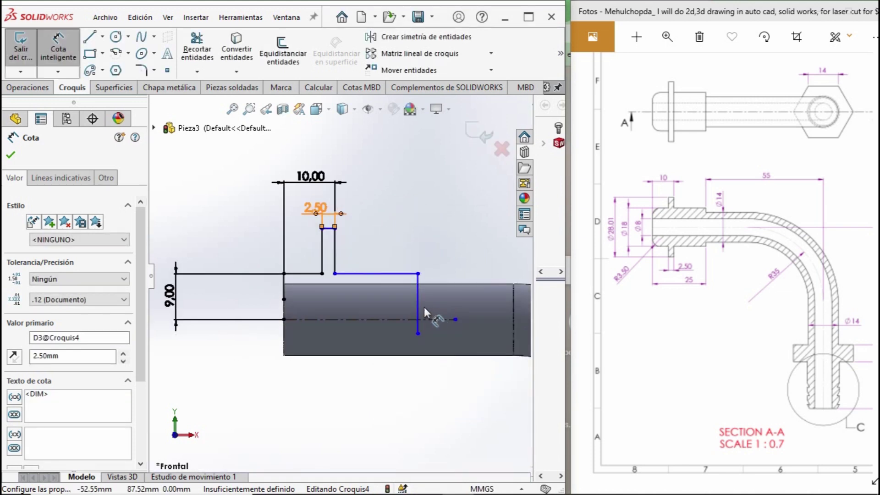
{"action": "left_click", "coordinate": [419, 305]}
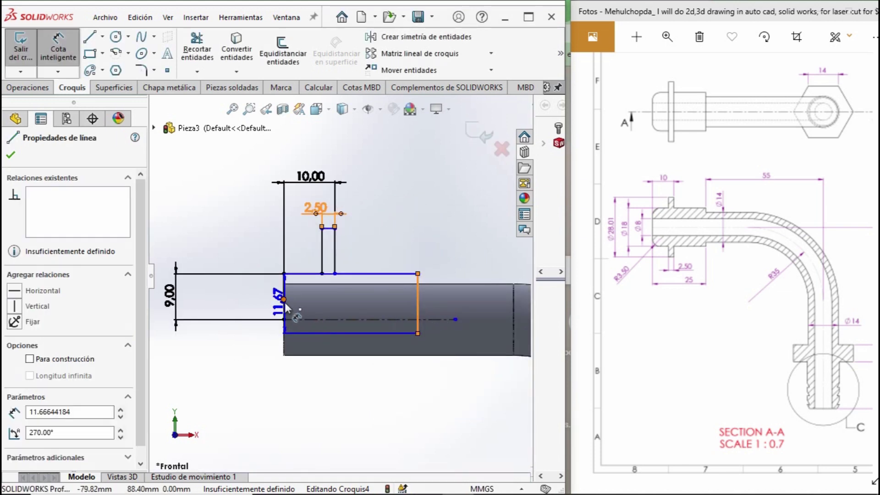
{"action": "left_click", "coordinate": [418, 334]}
{"action": "left_click", "coordinate": [321, 408]}
{"action": "type", "text": "25"}
{"action": "key", "text": "Return"}
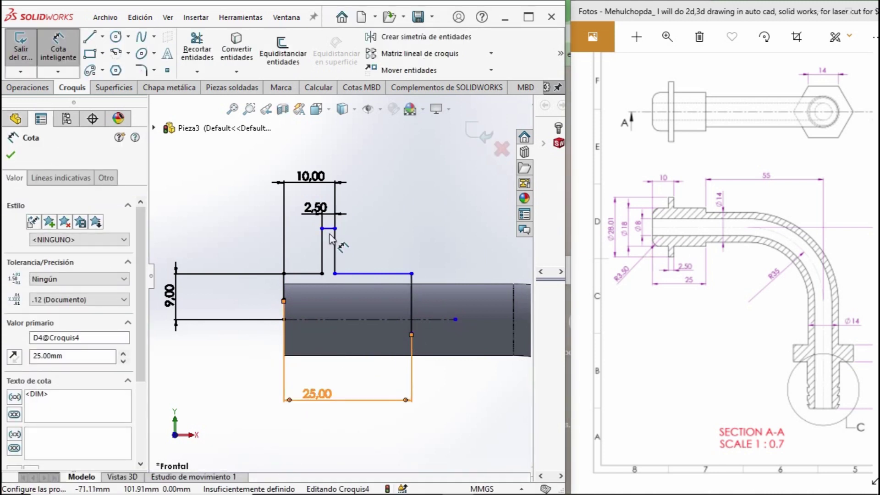
Add a vertical dimension from the tube centreline, entering 28.
{"action": "left_click", "coordinate": [332, 320]}
{"action": "scroll", "coordinate": [329, 349], "scroll_direction": "up", "scroll_amount": 3}
{"action": "left_click", "coordinate": [220, 289]}
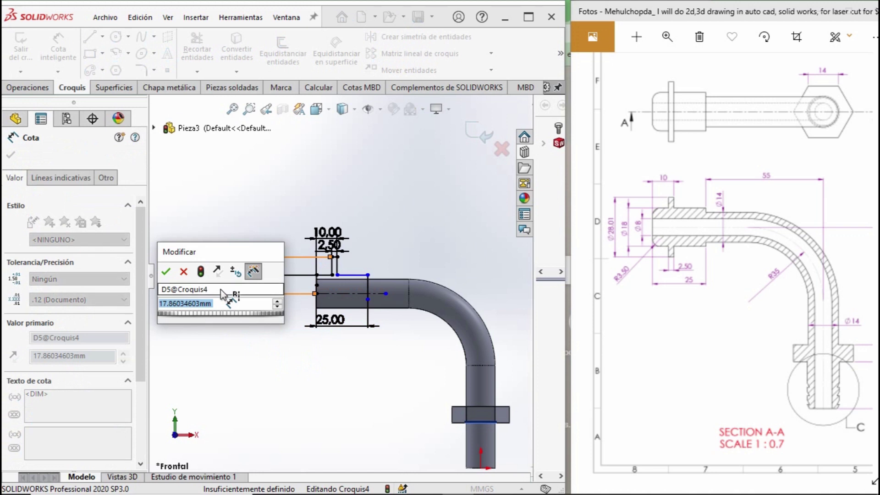
{"action": "type", "text": "28.01/2"}
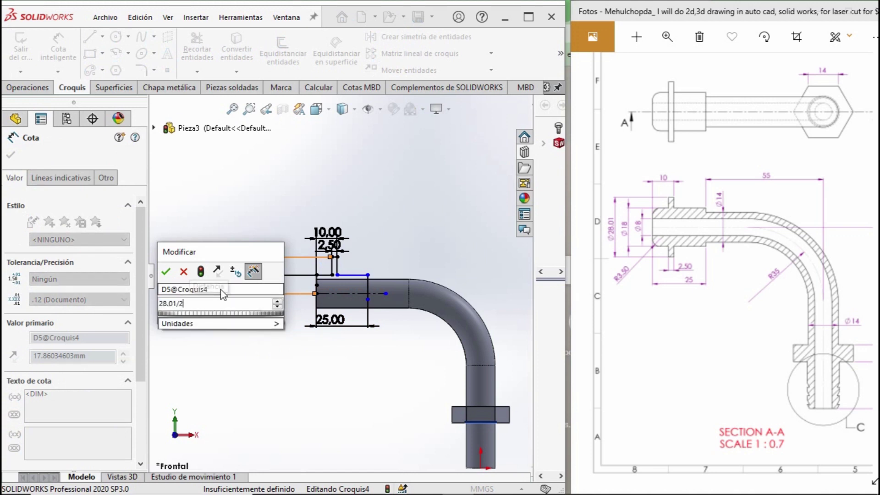
{"action": "key", "text": "Escape"}
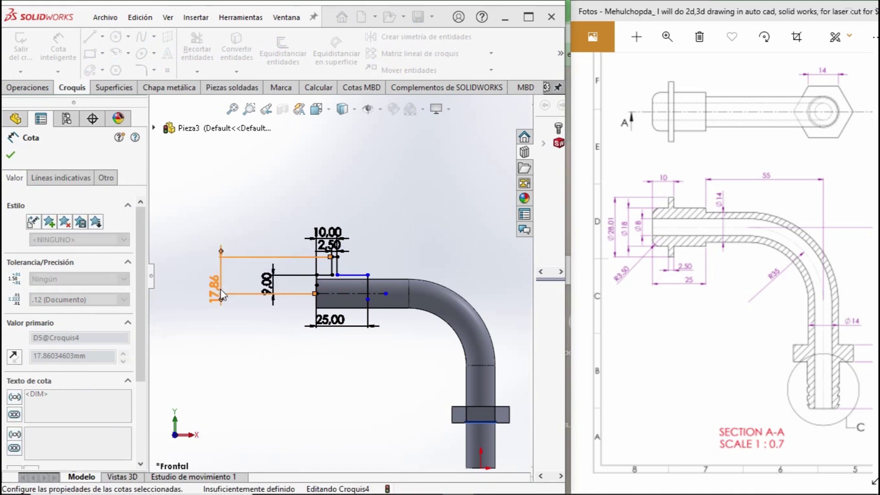
{"action": "scroll", "coordinate": [269, 275], "scroll_direction": "down", "scroll_amount": 3}
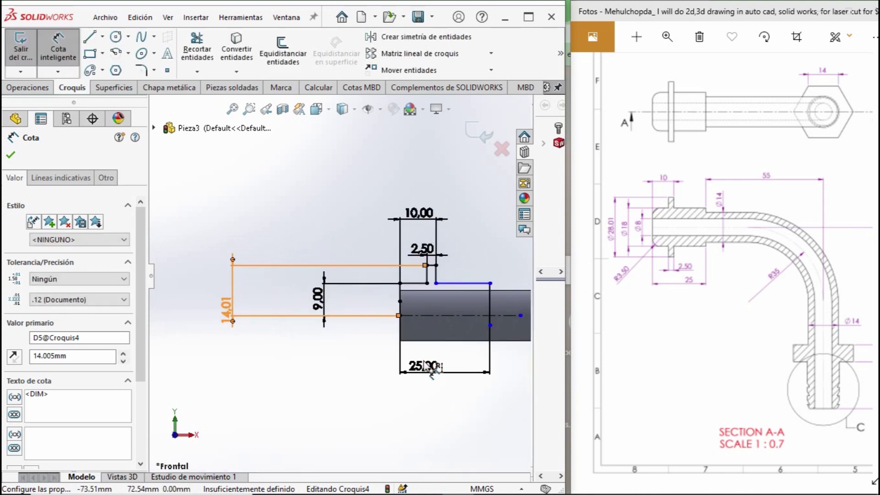
{"action": "scroll", "coordinate": [397, 299], "scroll_direction": "down", "scroll_amount": 3}
{"action": "mouse_move", "coordinate": [360, 344]}
{"action": "middle_mouse_down"}
{"action": "mouse_move", "coordinate": [382, 321]}
{"action": "mouse_move", "coordinate": [363, 340]}
{"action": "middle_mouse_up"}
Draw a horizontal line across the tube end to close the flange profile.
{"action": "key", "text": "l"}
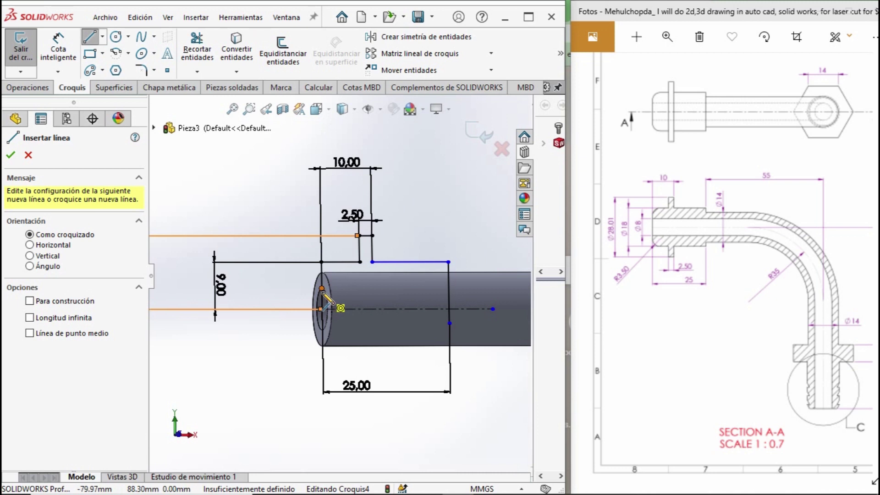
{"action": "scroll", "coordinate": [326, 297], "scroll_direction": "up", "scroll_amount": 3}
{"action": "scroll", "coordinate": [287, 295], "scroll_direction": "up", "scroll_amount": 2}
{"action": "scroll", "coordinate": [284, 275], "scroll_direction": "down", "scroll_amount": 3}
{"action": "scroll", "coordinate": [277, 235], "scroll_direction": "down", "scroll_amount": 3}
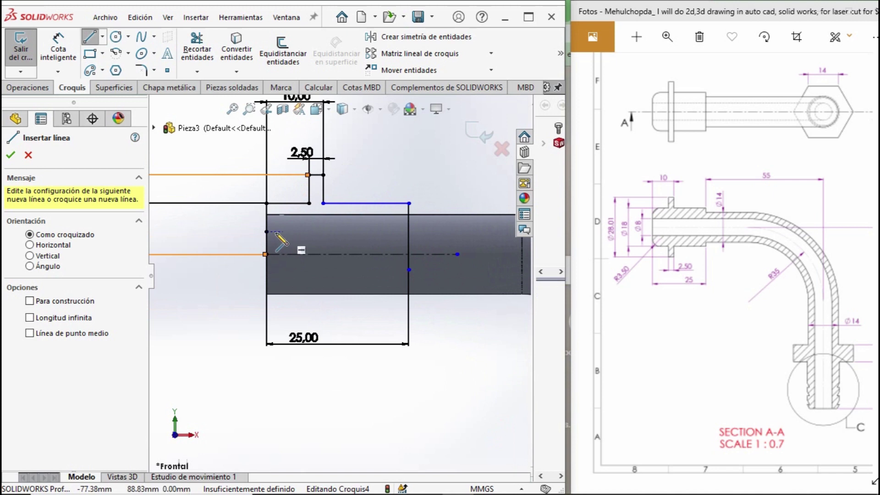
{"action": "left_click", "coordinate": [267, 232]}
{"action": "left_click", "coordinate": [409, 231]}
{"action": "key", "text": "Escape"}
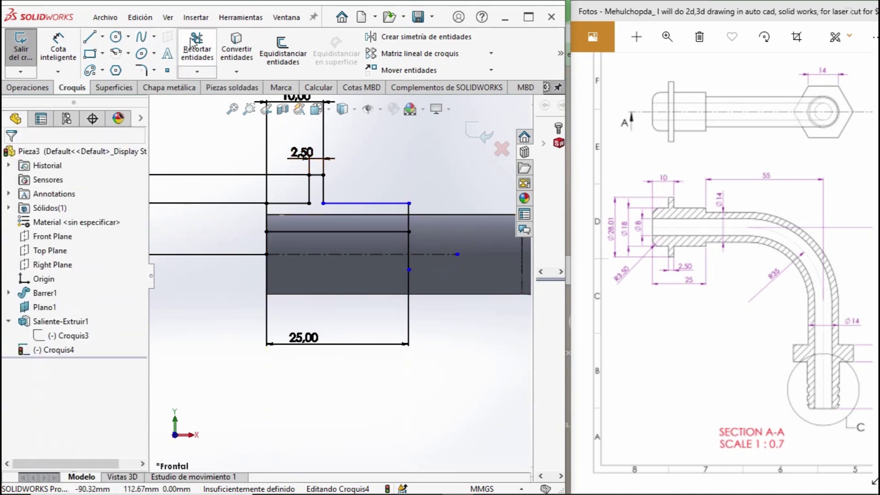
Trim the excess sketch segment and check the closed profile in 3D.
{"action": "left_click", "coordinate": [194, 46]}
{"action": "left_click", "coordinate": [405, 243]}
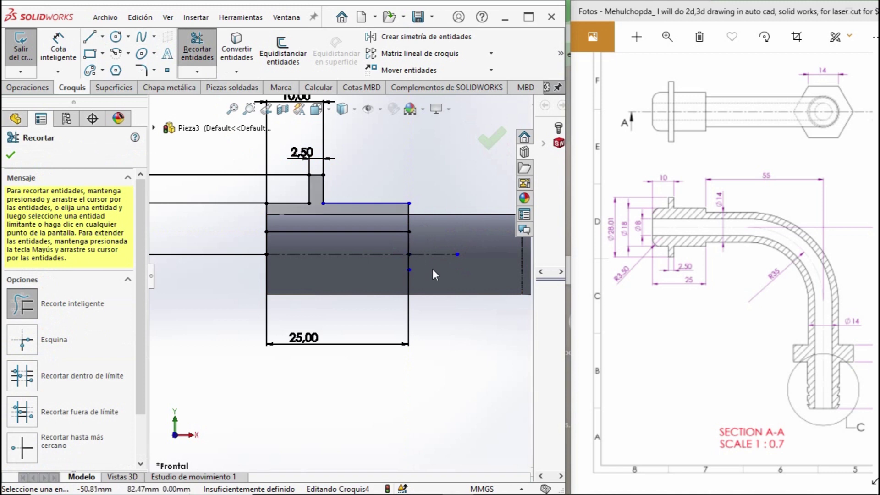
{"action": "mouse_move", "coordinate": [349, 263]}
{"action": "middle_mouse_down"}
{"action": "mouse_move", "coordinate": [376, 257]}
{"action": "mouse_move", "coordinate": [372, 278]}
{"action": "middle_mouse_up"}
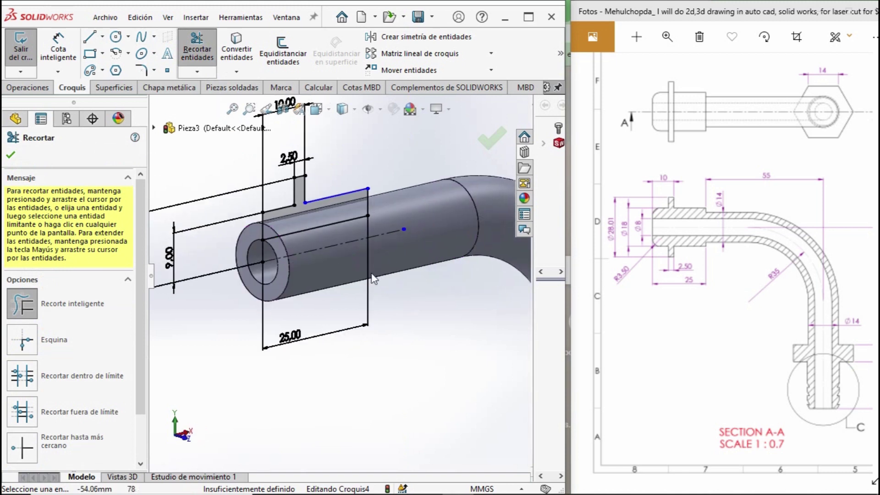
{"action": "scroll", "coordinate": [340, 270], "scroll_direction": "up", "scroll_amount": 3}
{"action": "left_click", "coordinate": [12, 157]}
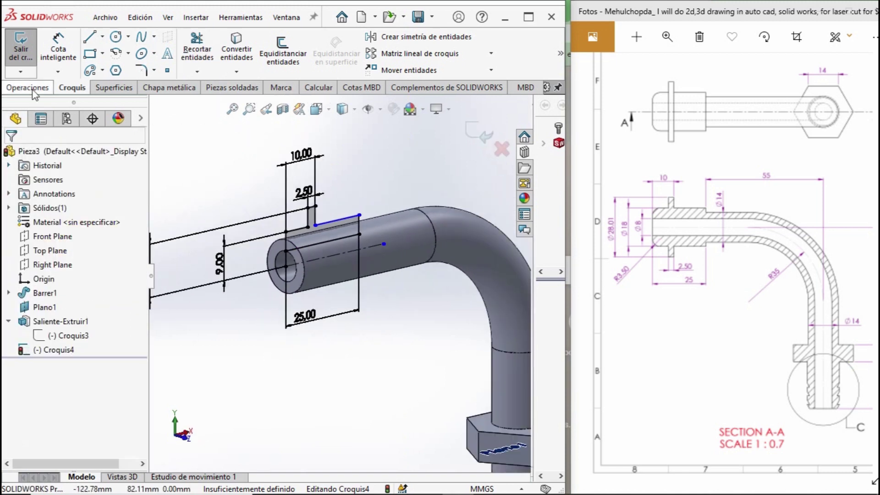
{"action": "left_click", "coordinate": [28, 87]}
Revolve Croquis4 360° about Línea1 as a solid, thin feature off, forming the flange.
{"action": "left_click", "coordinate": [65, 58]}
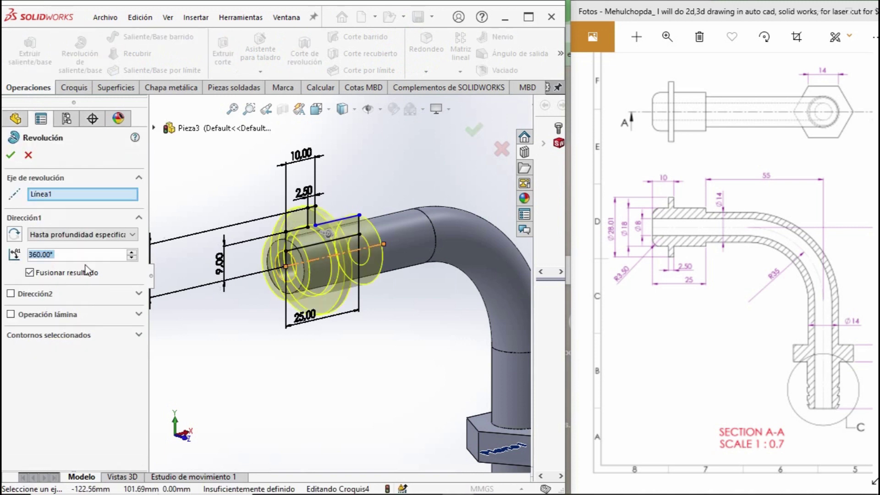
{"action": "left_click", "coordinate": [10, 315]}
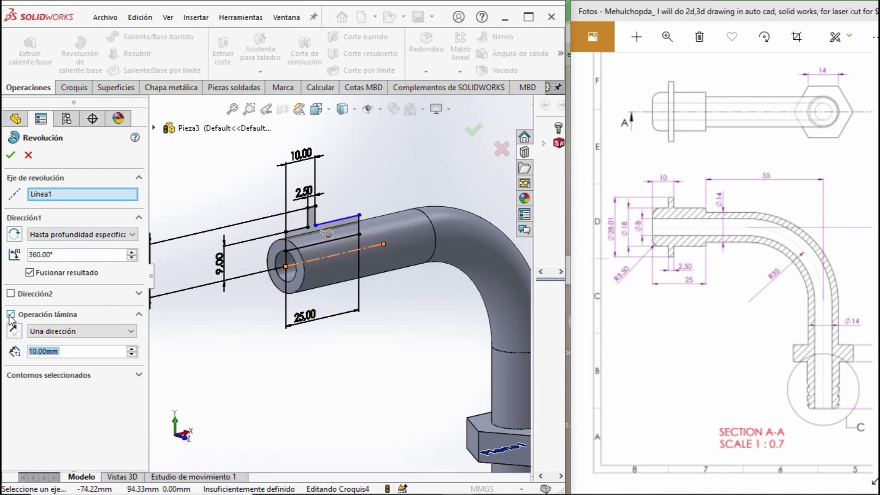
{"action": "left_click", "coordinate": [11, 315]}
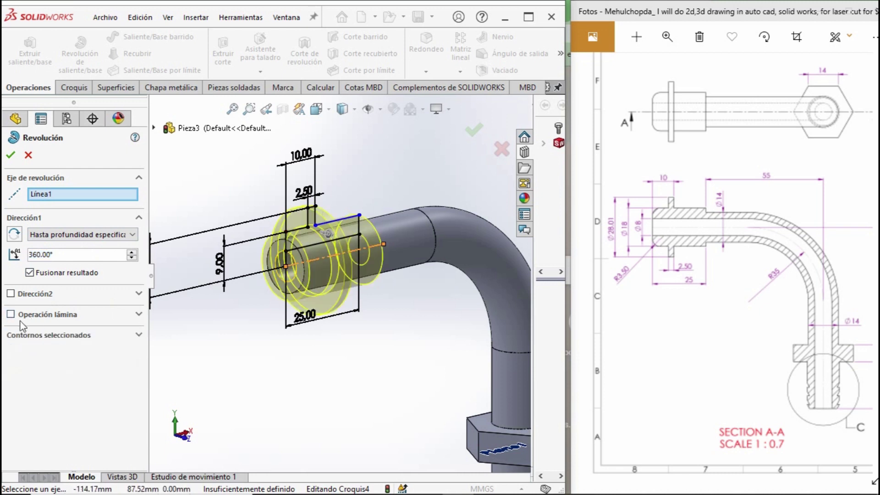
{"action": "left_click", "coordinate": [140, 336]}
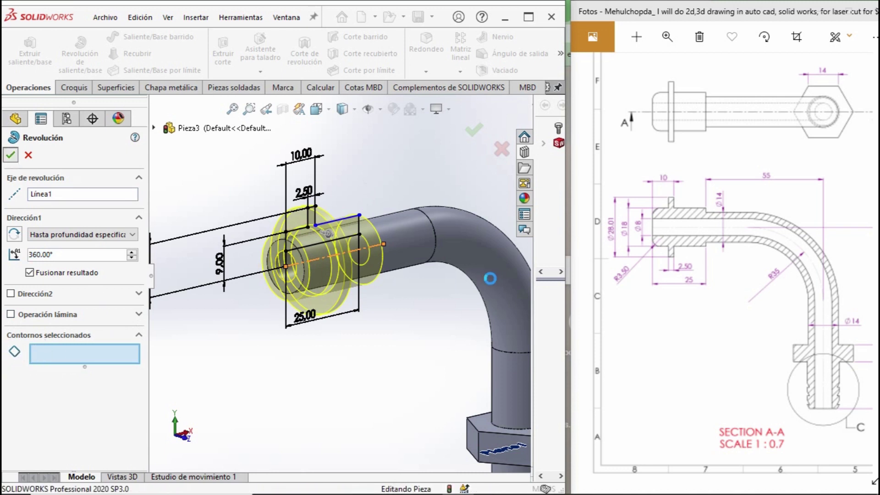
{"action": "left_click", "coordinate": [11, 156]}
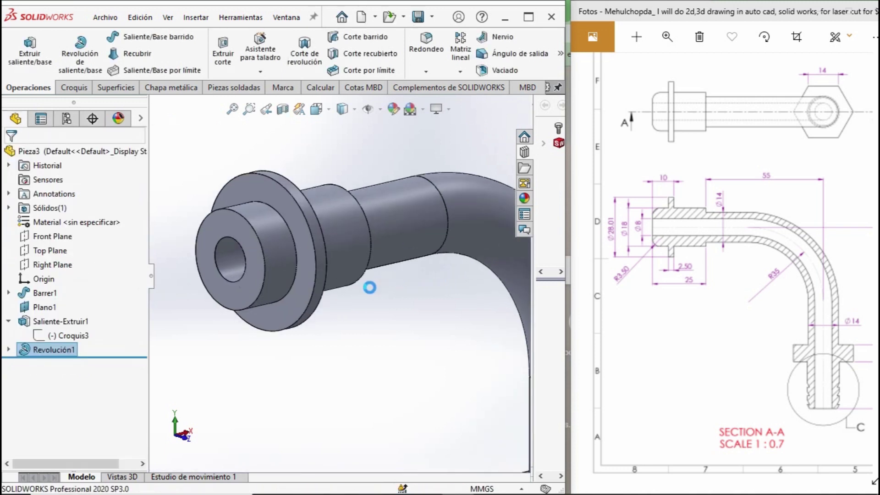
Round the flange's front circular edge with a 3.5 mm Redondeo fillet.
{"action": "middle_click_drag", "start_coordinate": [397, 280], "coordinate": [345, 298]}
{"action": "scroll", "coordinate": [349, 301], "scroll_direction": "up", "scroll_amount": 3}
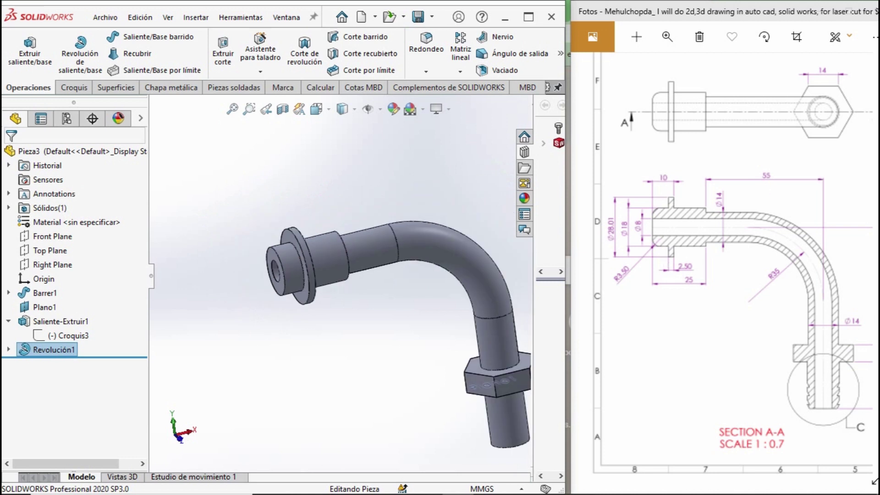
{"action": "left_click", "coordinate": [425, 72]}
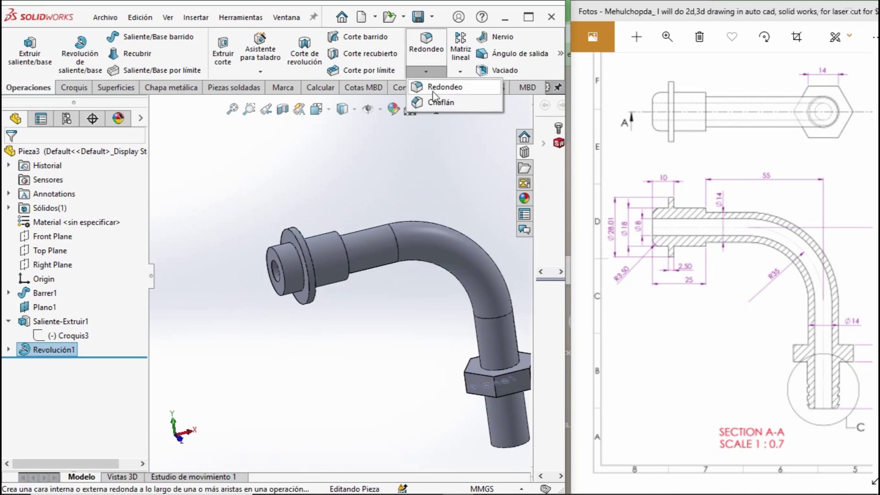
{"action": "scroll", "coordinate": [290, 271], "scroll_direction": "down", "scroll_amount": 5}
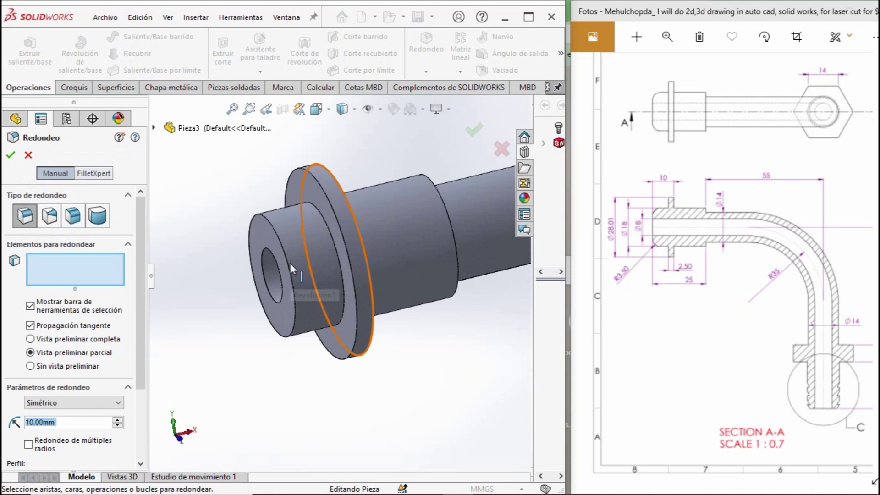
{"action": "left_click", "coordinate": [284, 250]}
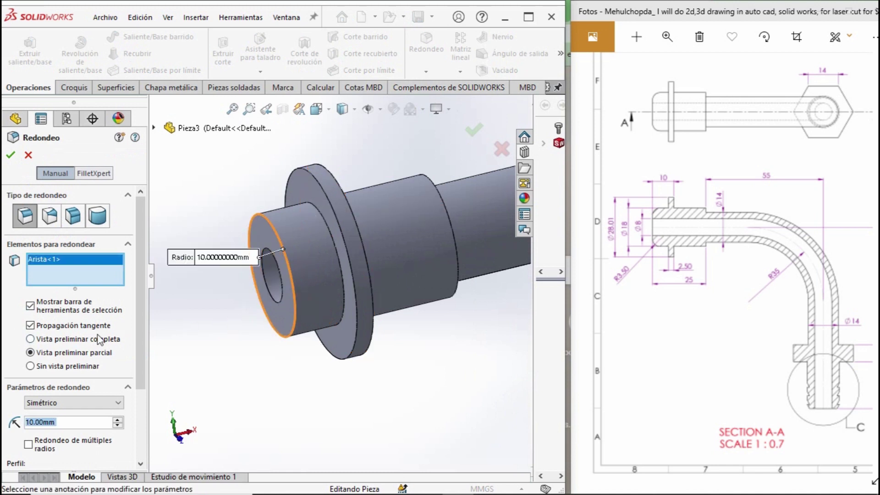
{"action": "type", "text": "3.5"}
{"action": "key", "text": "Return"}
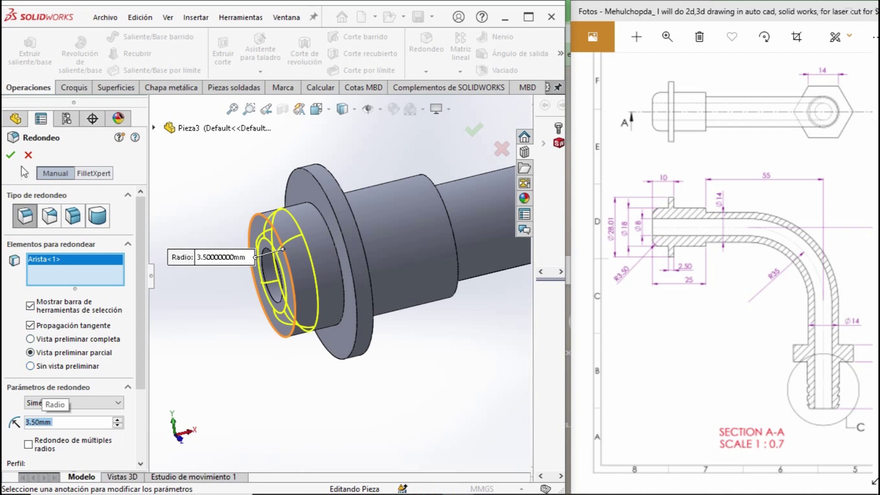
{"action": "left_click", "coordinate": [11, 154]}
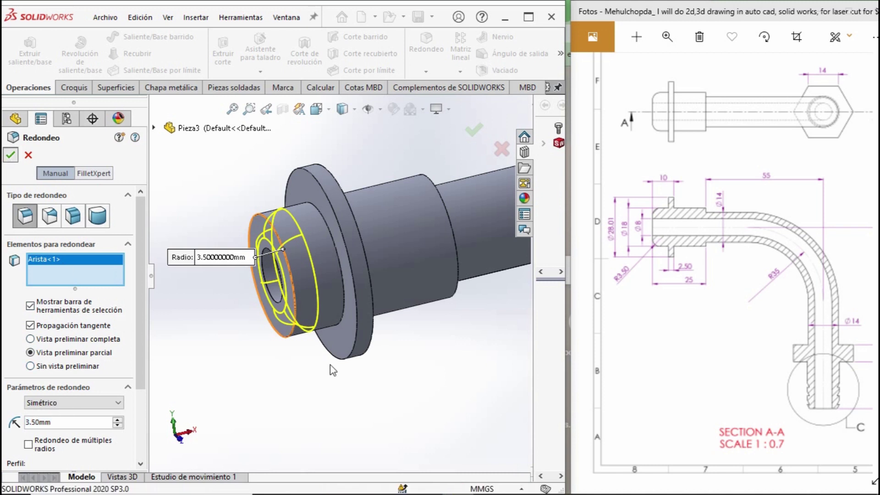
{"action": "scroll", "coordinate": [331, 365], "scroll_direction": "up", "scroll_amount": 5}
{"action": "scroll", "coordinate": [467, 354], "scroll_direction": "down", "scroll_amount": 5}
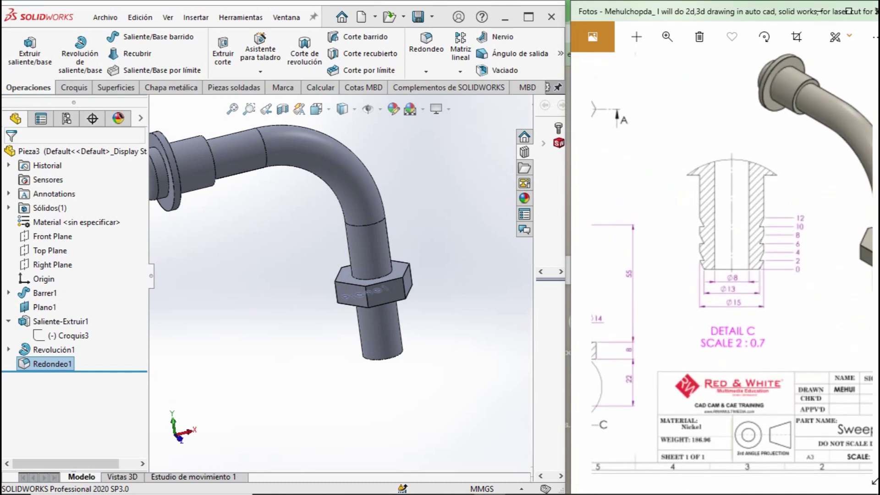
Start a Rosca thread on the tip's bottom circular edge.
{"action": "left_click", "coordinate": [238, 18]}
{"action": "mouse_move", "coordinate": [195, 18]}
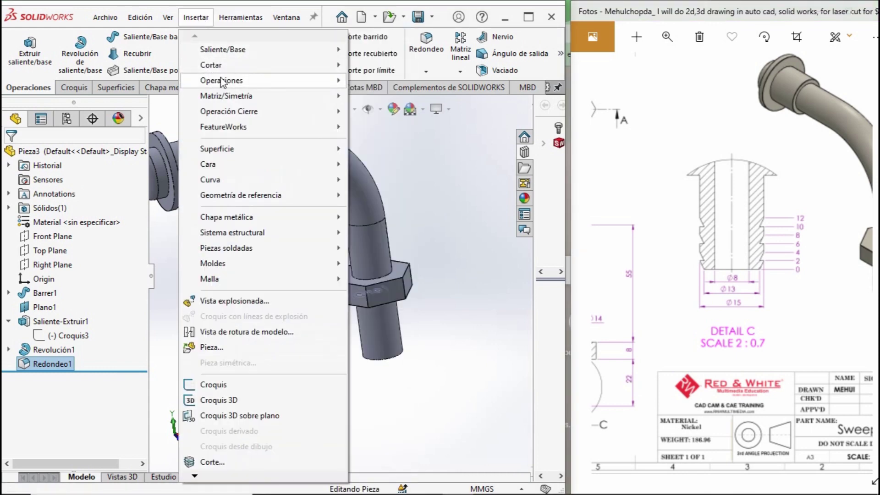
{"action": "mouse_move", "coordinate": [222, 80]}
{"action": "left_click", "coordinate": [376, 98]}
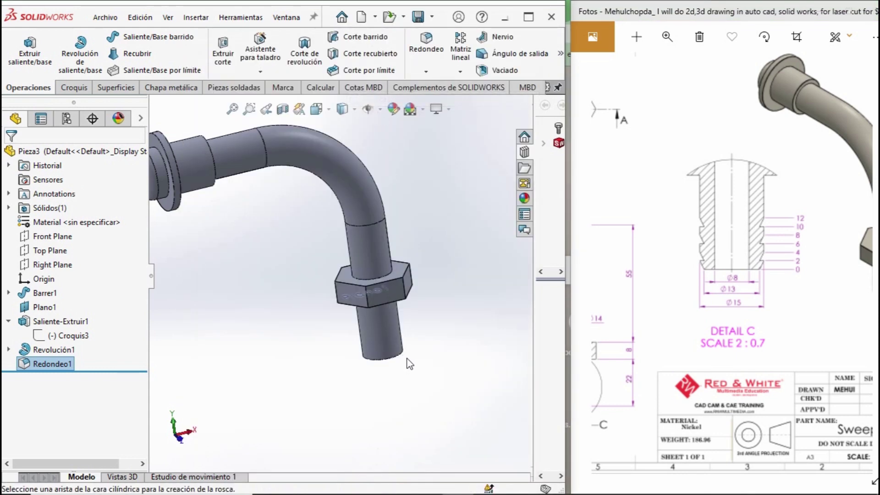
{"action": "left_click", "coordinate": [510, 274]}
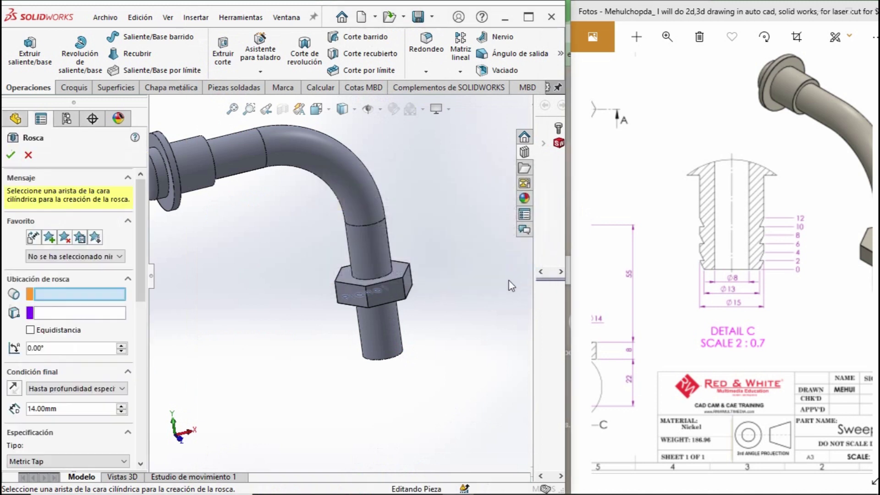
{"action": "scroll", "coordinate": [387, 279], "scroll_direction": "down", "scroll_amount": 5}
{"action": "scroll", "coordinate": [385, 376], "scroll_direction": "down", "scroll_amount": 2}
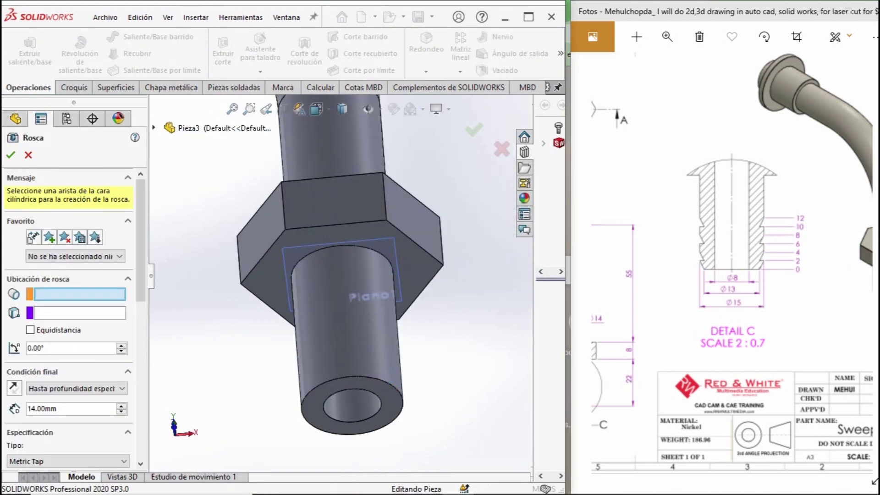
{"action": "left_click", "coordinate": [403, 401]}
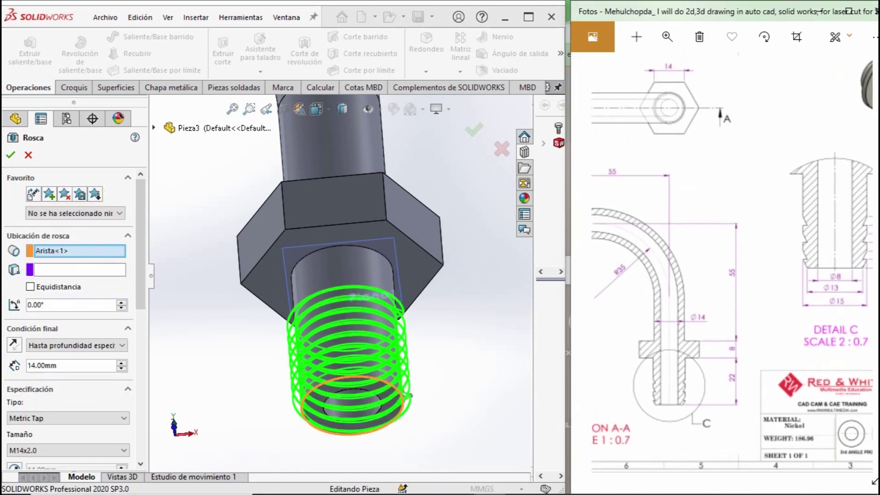
{"action": "scroll", "coordinate": [733, 257], "scroll_direction": "up", "scroll_amount": 1}
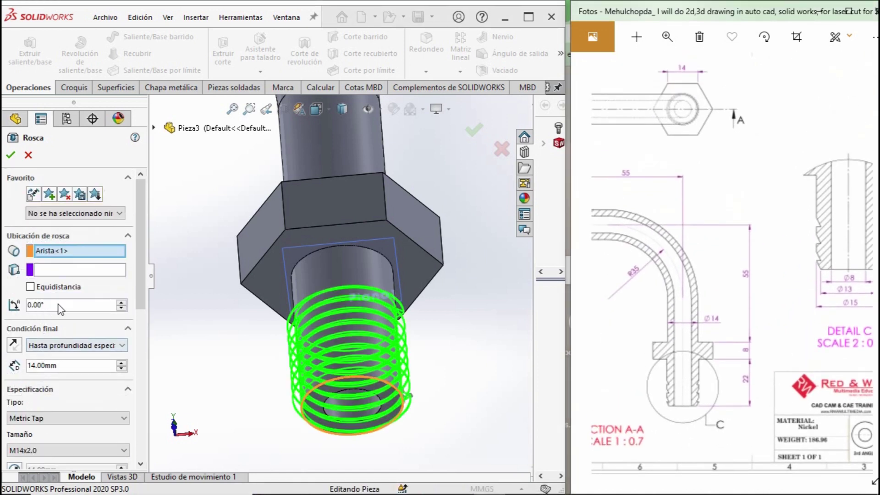
Set the thread's end-condition depth to 11 mm.
{"action": "left_click", "coordinate": [67, 363]}
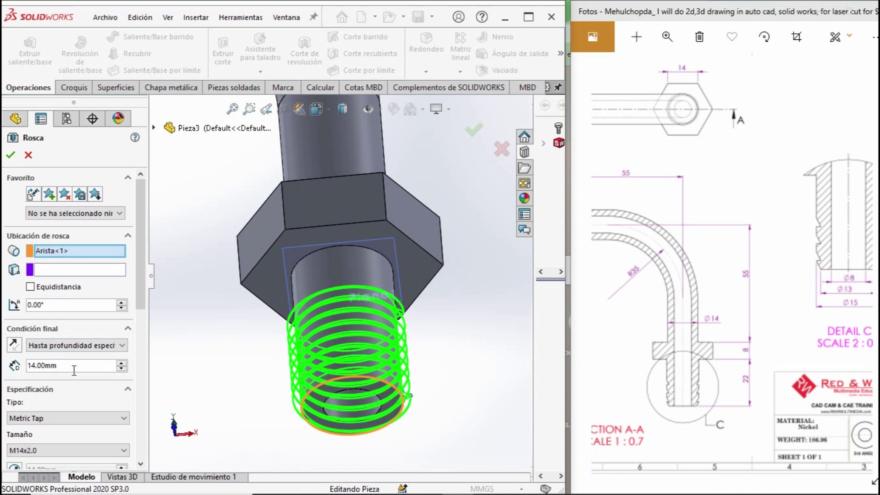
{"action": "type", "text": "11"}
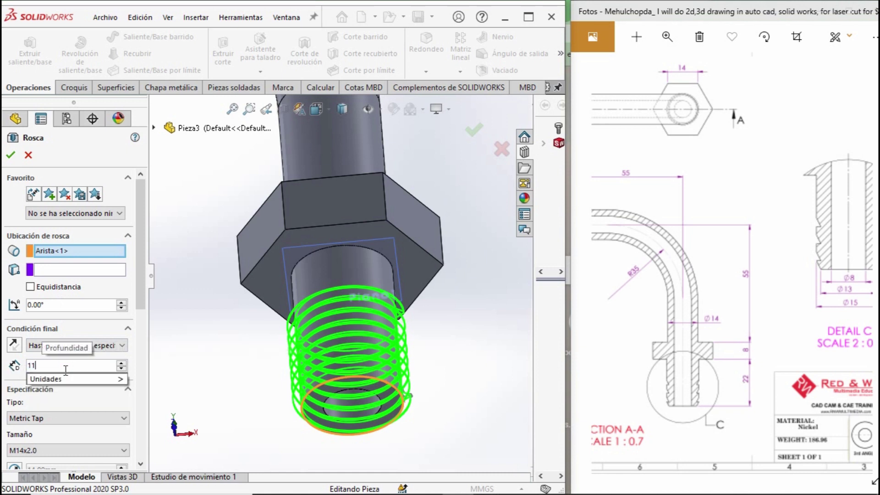
{"action": "key", "text": "Return"}
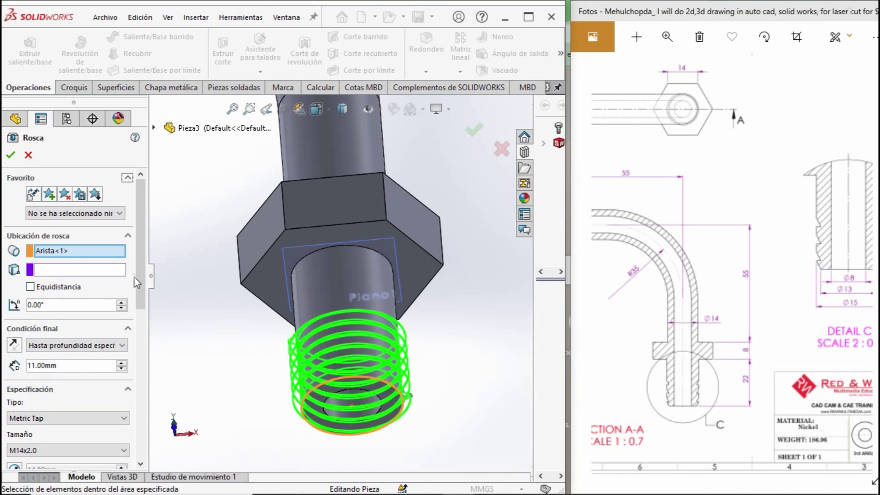
{"action": "scroll", "coordinate": [137, 289], "scroll_direction": "down", "scroll_amount": 5}
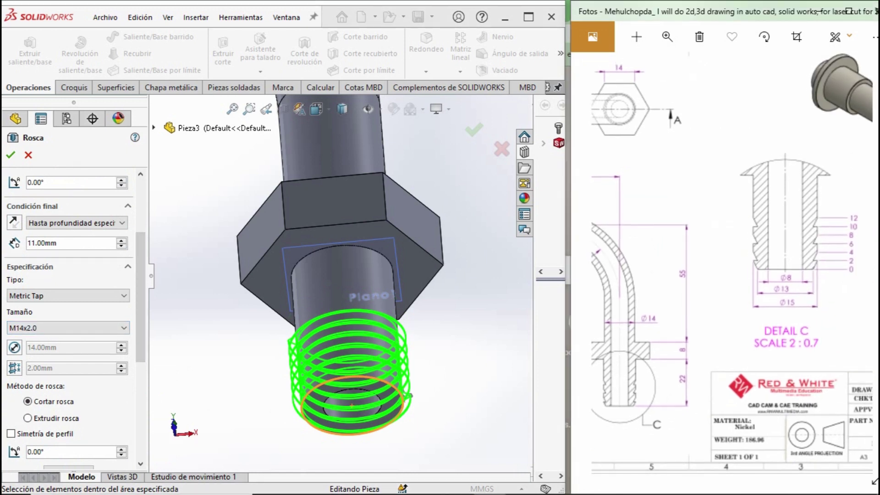
Keep thread size M14x2.0 and override the thread diameter to 13 mm.
{"action": "left_click", "coordinate": [48, 329]}
{"action": "scroll", "coordinate": [50, 330], "scroll_direction": "down", "scroll_amount": 3}
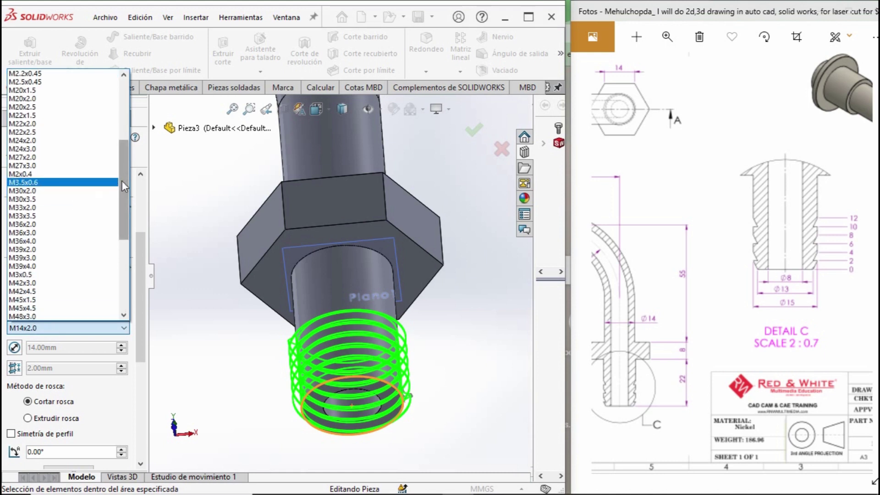
{"action": "scroll", "coordinate": [60, 207], "scroll_direction": "up", "scroll_amount": 3}
{"action": "scroll", "coordinate": [41, 234], "scroll_direction": "up", "scroll_amount": 3}
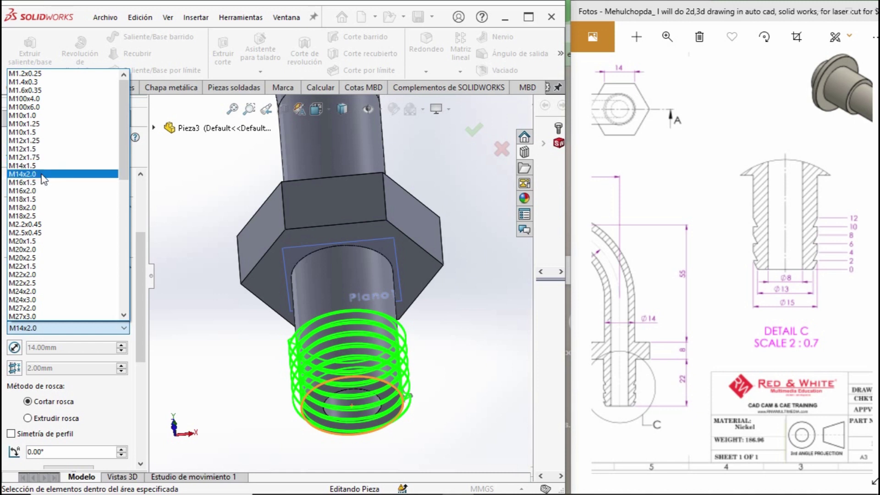
{"action": "left_click", "coordinate": [42, 175]}
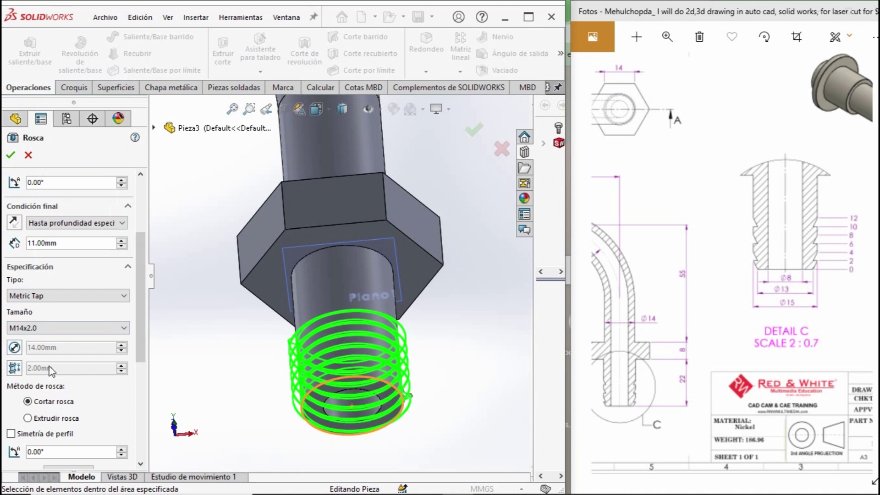
{"action": "left_click", "coordinate": [14, 348]}
{"action": "left_click_drag", "start_coordinate": [57, 348], "coordinate": [31, 350]}
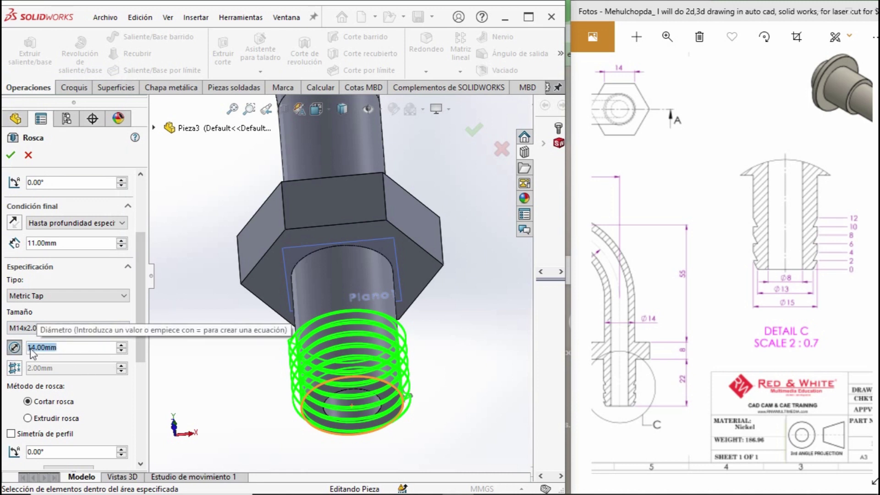
{"action": "type", "text": "13"}
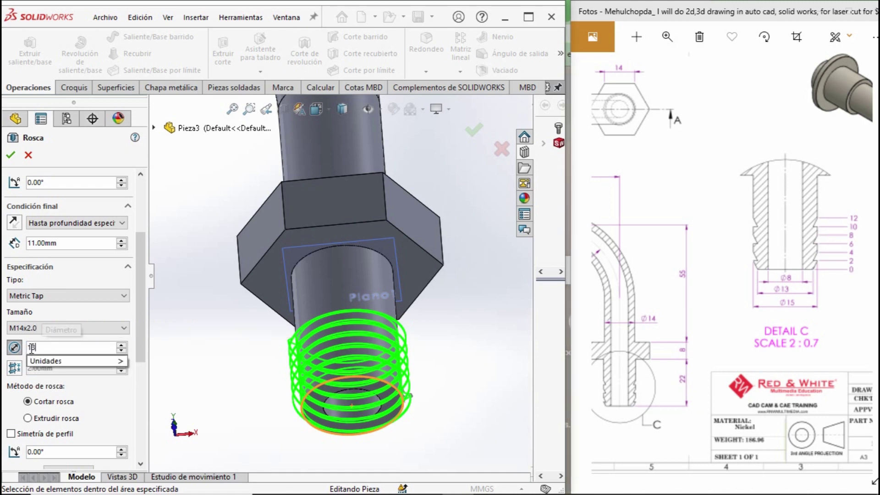
{"action": "key", "text": "Return"}
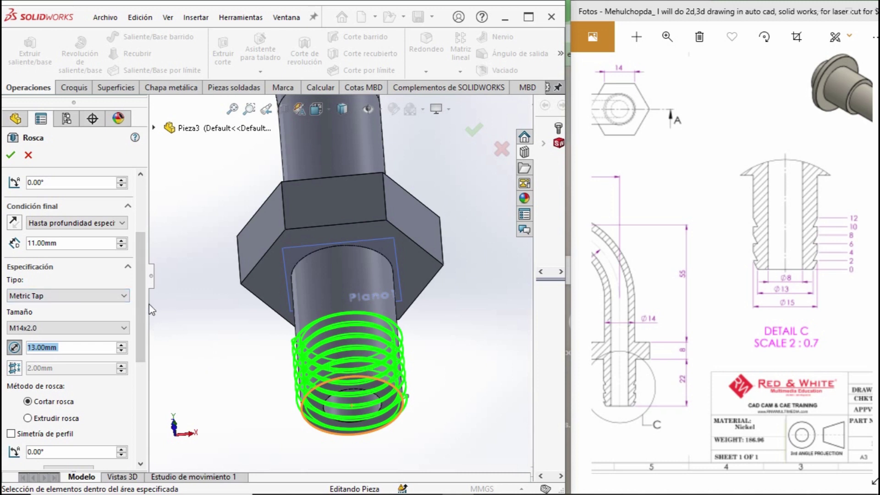
{"action": "scroll", "coordinate": [145, 293], "scroll_direction": "up", "scroll_amount": 1}
{"action": "scroll", "coordinate": [145, 293], "scroll_direction": "up", "scroll_amount": 2}
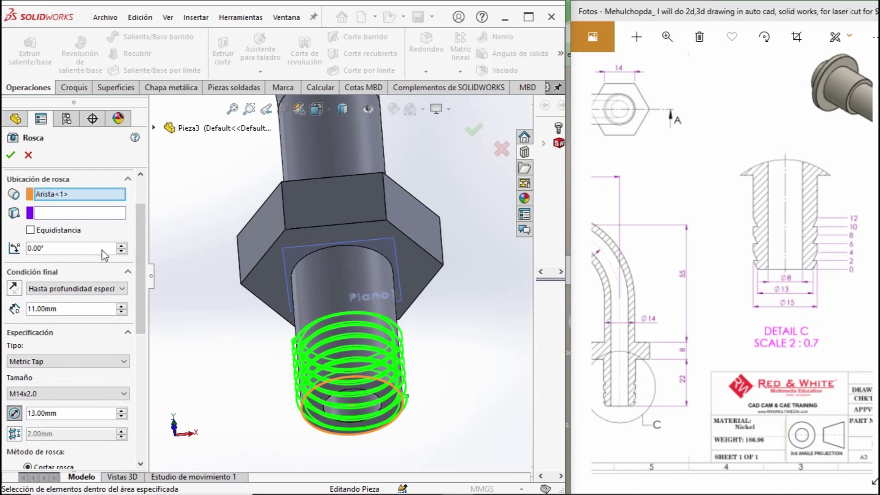
{"action": "left_click", "coordinate": [31, 230]}
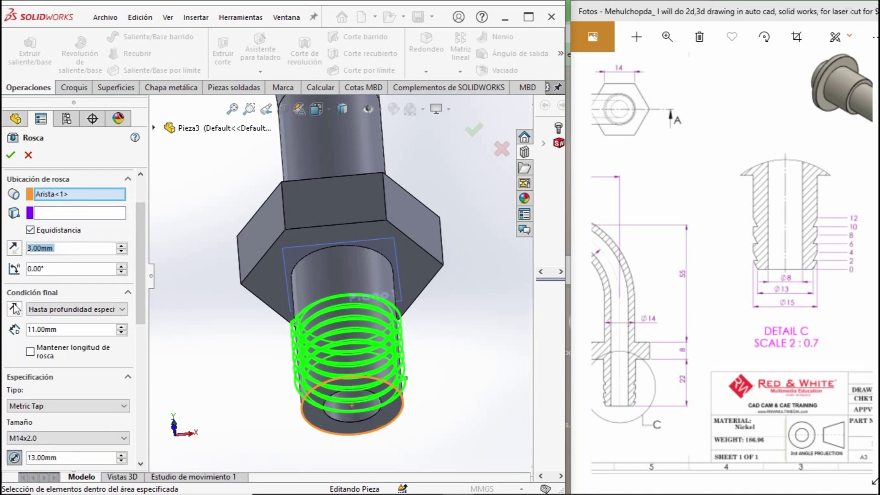
Set a 3 mm thread offset from the edge and reverse its direction.
{"action": "key", "text": "Tab"}
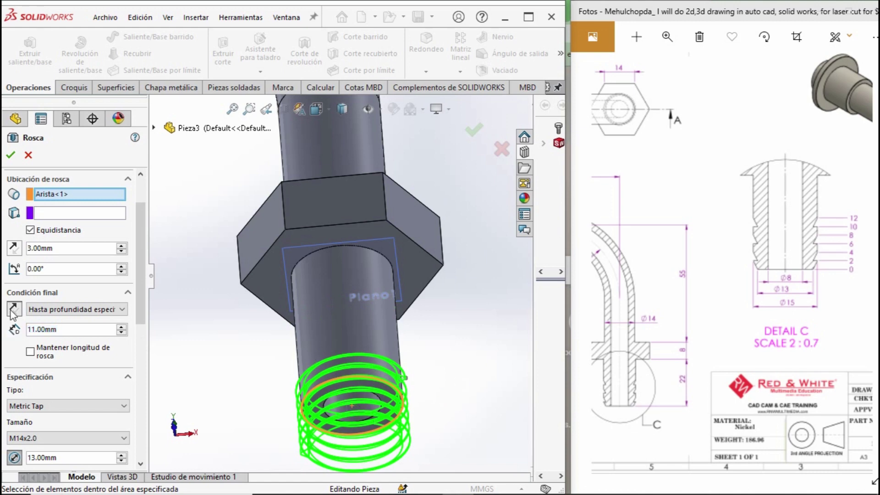
{"action": "middle_click_drag", "start_coordinate": [238, 367], "coordinate": [296, 380]}
{"action": "scroll", "coordinate": [343, 360], "scroll_direction": "up", "scroll_amount": 2}
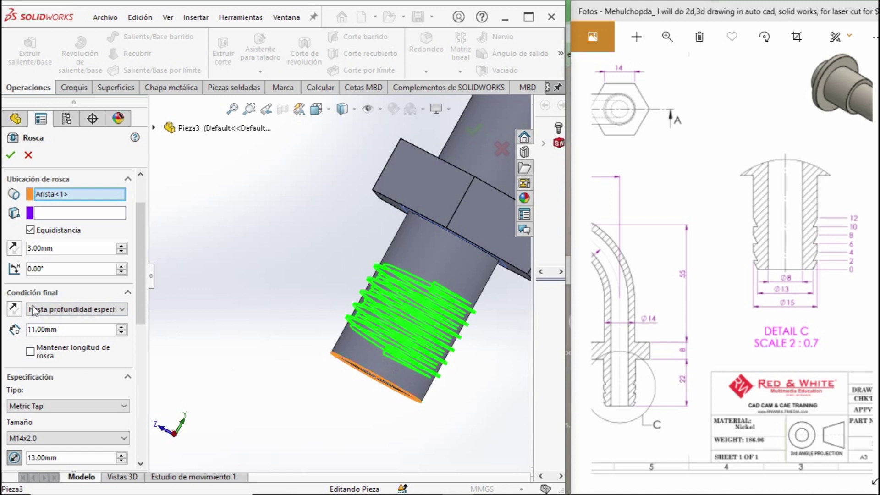
{"action": "left_click", "coordinate": [122, 251]}
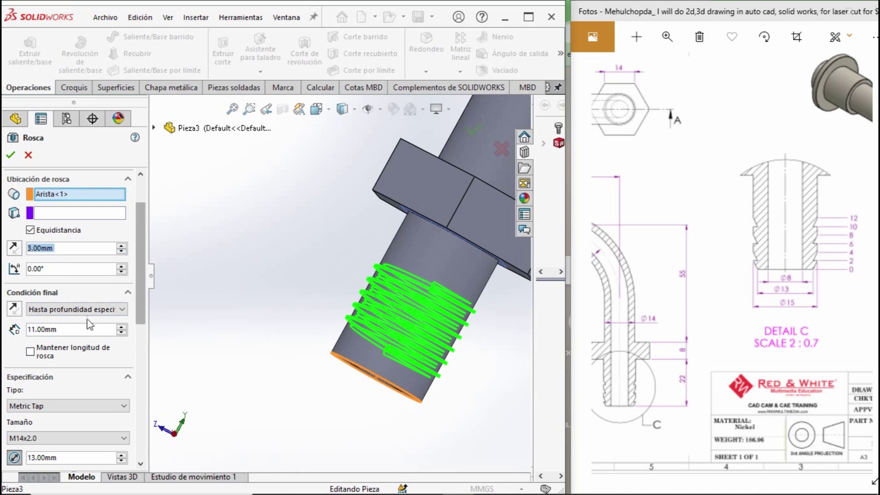
{"action": "left_click", "coordinate": [30, 351]}
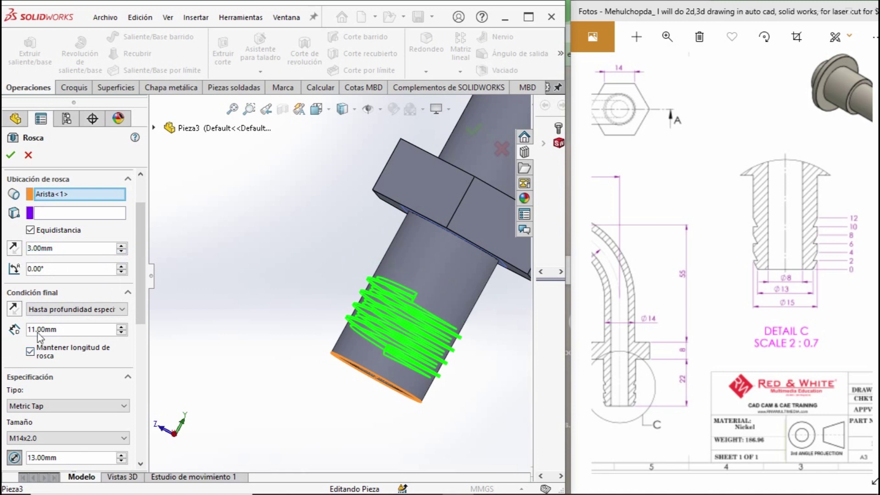
{"action": "left_click", "coordinate": [31, 353]}
{"action": "left_click", "coordinate": [15, 249]}
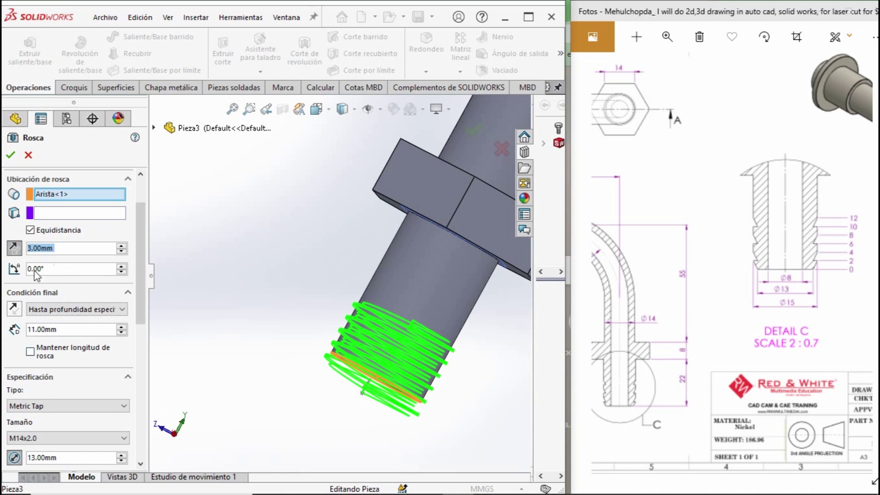
Change the thread depth to 14 mm and accept Rosca1.
{"action": "key", "text": "BackSpace"}
{"action": "type", "text": "4"}
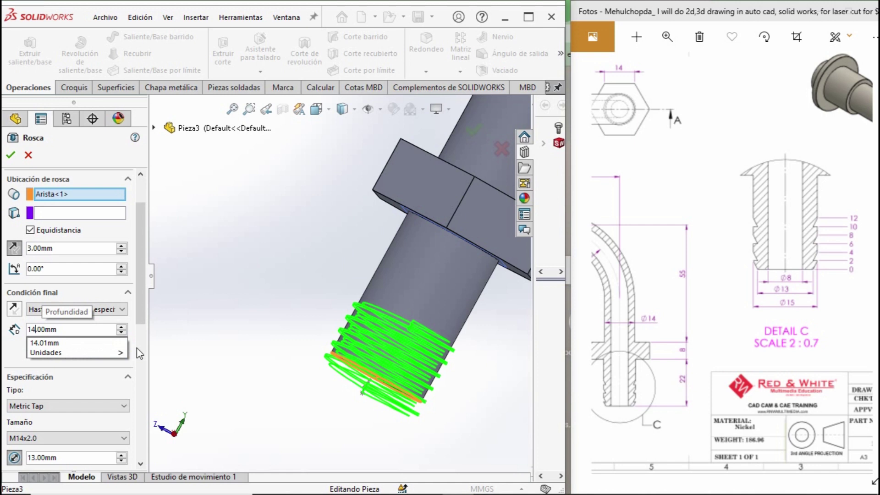
{"action": "key", "text": "Return"}
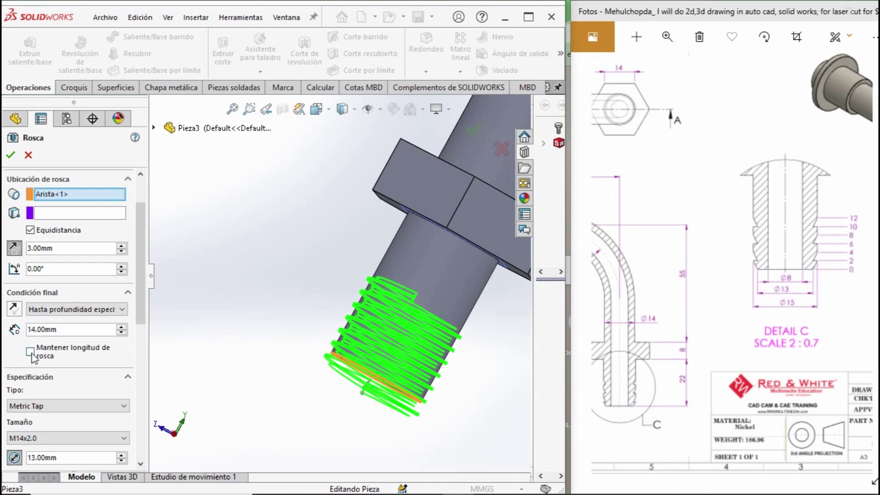
{"action": "left_click", "coordinate": [30, 352]}
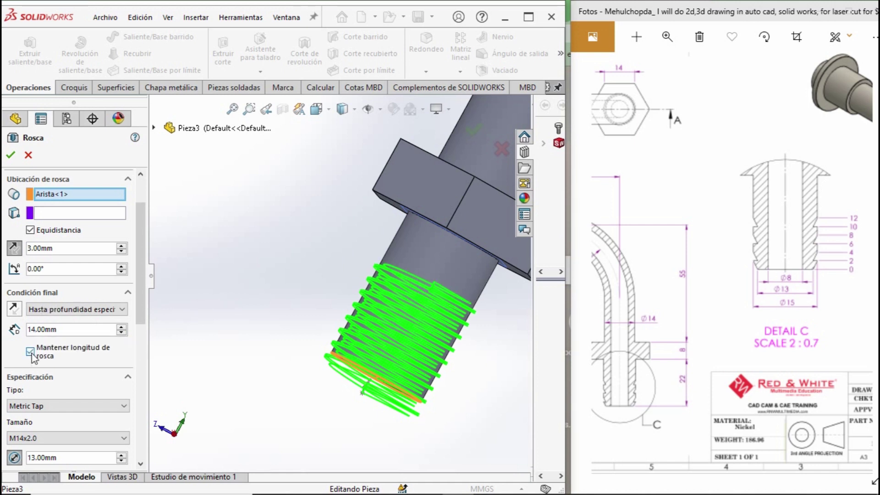
{"action": "left_click", "coordinate": [31, 353]}
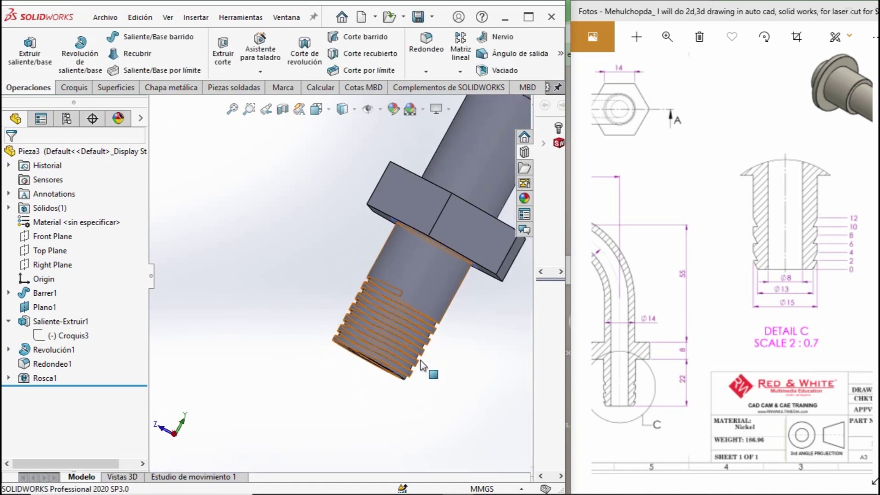
Show the part in isometric view and hide the Plano1 reference plane.
{"action": "scroll", "coordinate": [424, 348], "scroll_direction": "up", "scroll_amount": 3}
{"action": "scroll", "coordinate": [433, 312], "scroll_direction": "up", "scroll_amount": 2}
{"action": "scroll", "coordinate": [435, 321], "scroll_direction": "up", "scroll_amount": 2}
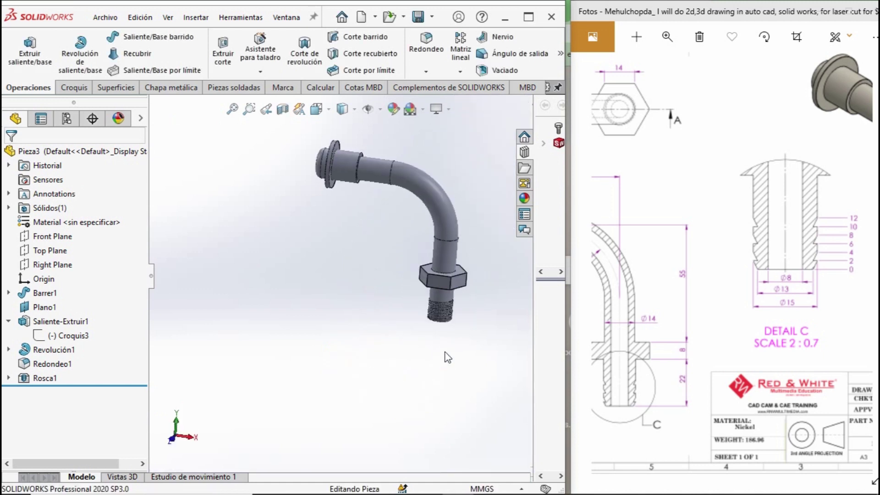
{"action": "scroll", "coordinate": [447, 312], "scroll_direction": "up", "scroll_amount": 2}
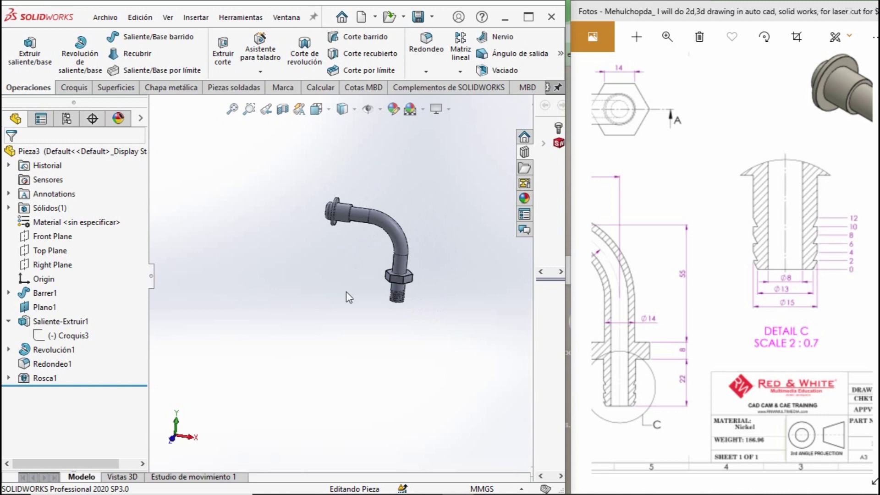
{"action": "key", "text": "ctrl+7"}
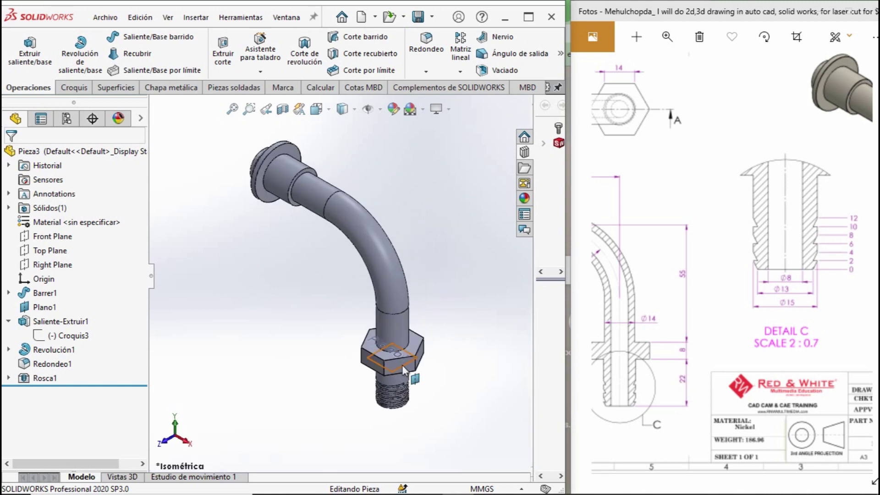
{"action": "left_click", "coordinate": [402, 365]}
{"action": "left_click", "coordinate": [476, 334]}
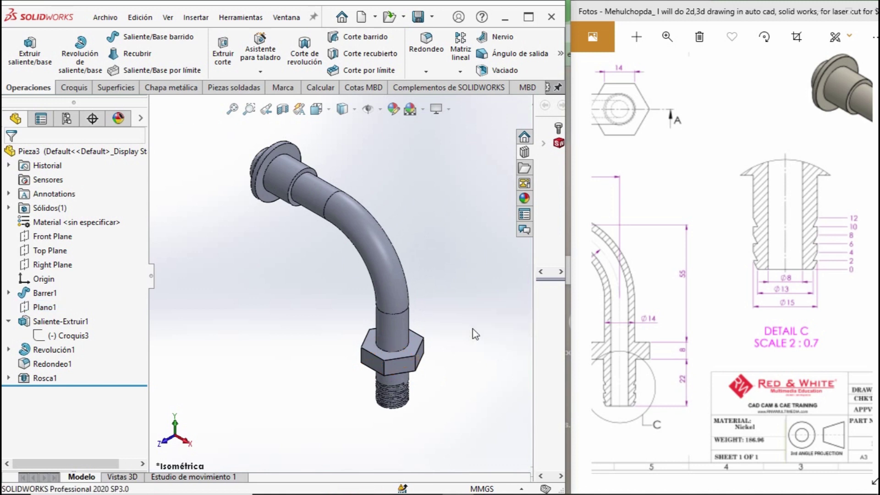
Enable RealView shading, return to isometric, and maximize the SOLIDWORKS window.
{"action": "left_click", "coordinate": [448, 112]}
{"action": "left_click", "coordinate": [463, 127]}
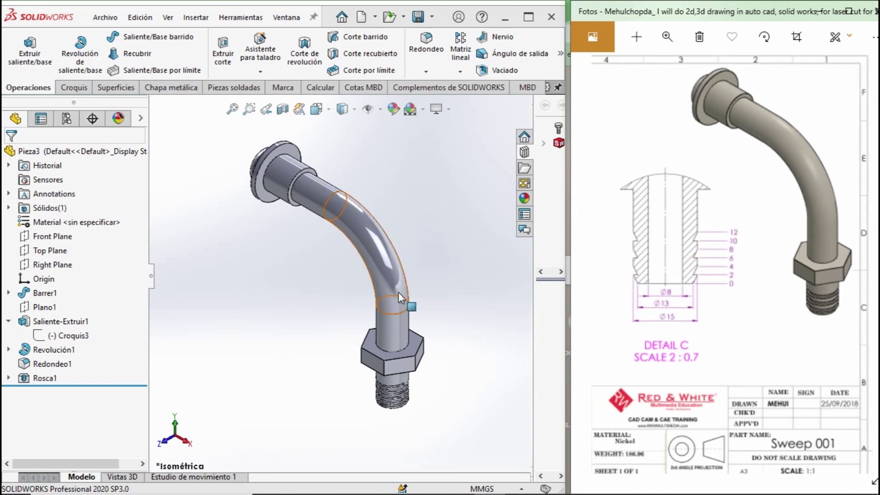
{"action": "middle_click_drag", "start_coordinate": [387, 282], "coordinate": [429, 262]}
{"action": "scroll", "coordinate": [349, 312], "scroll_direction": "up", "scroll_amount": 3}
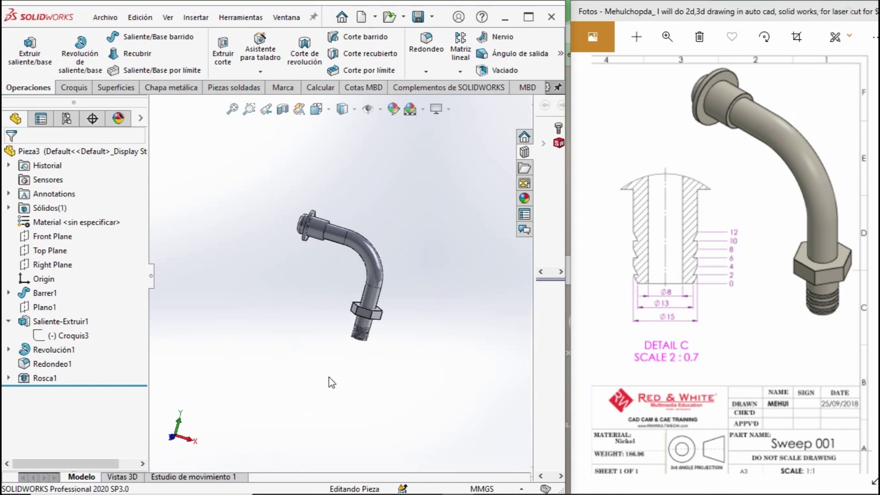
{"action": "key", "text": "ctrl+7"}
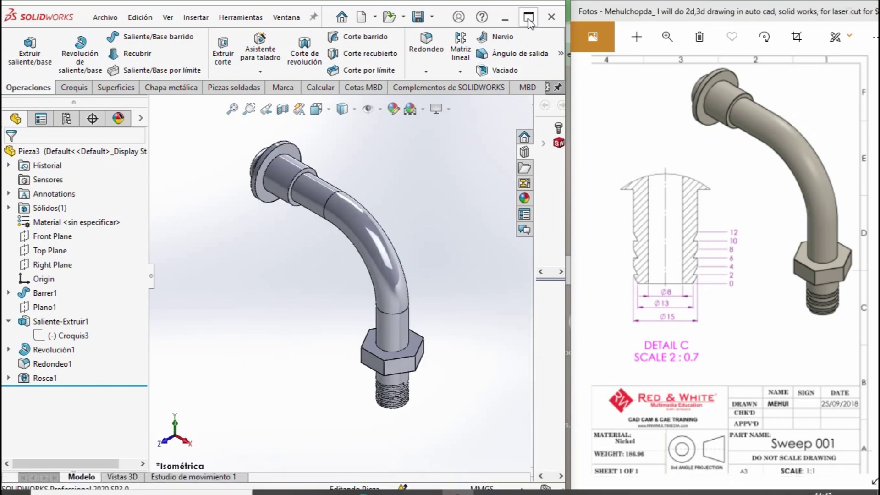
{"action": "left_click", "coordinate": [529, 18]}
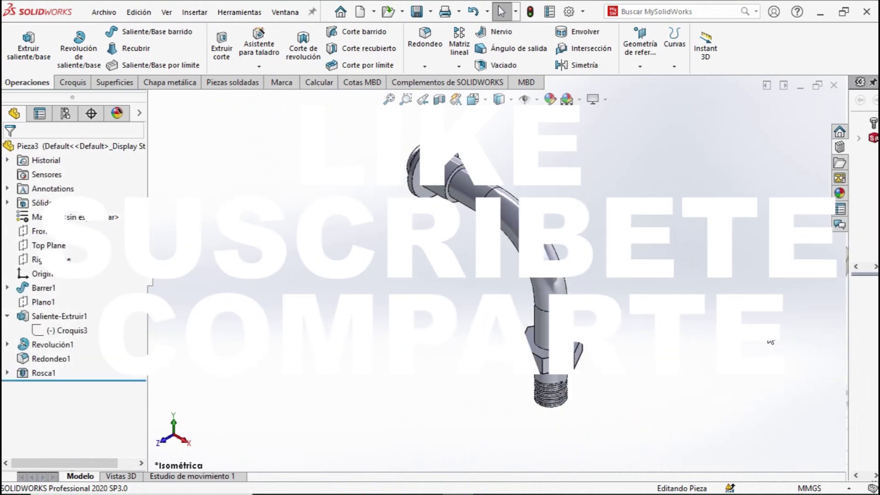